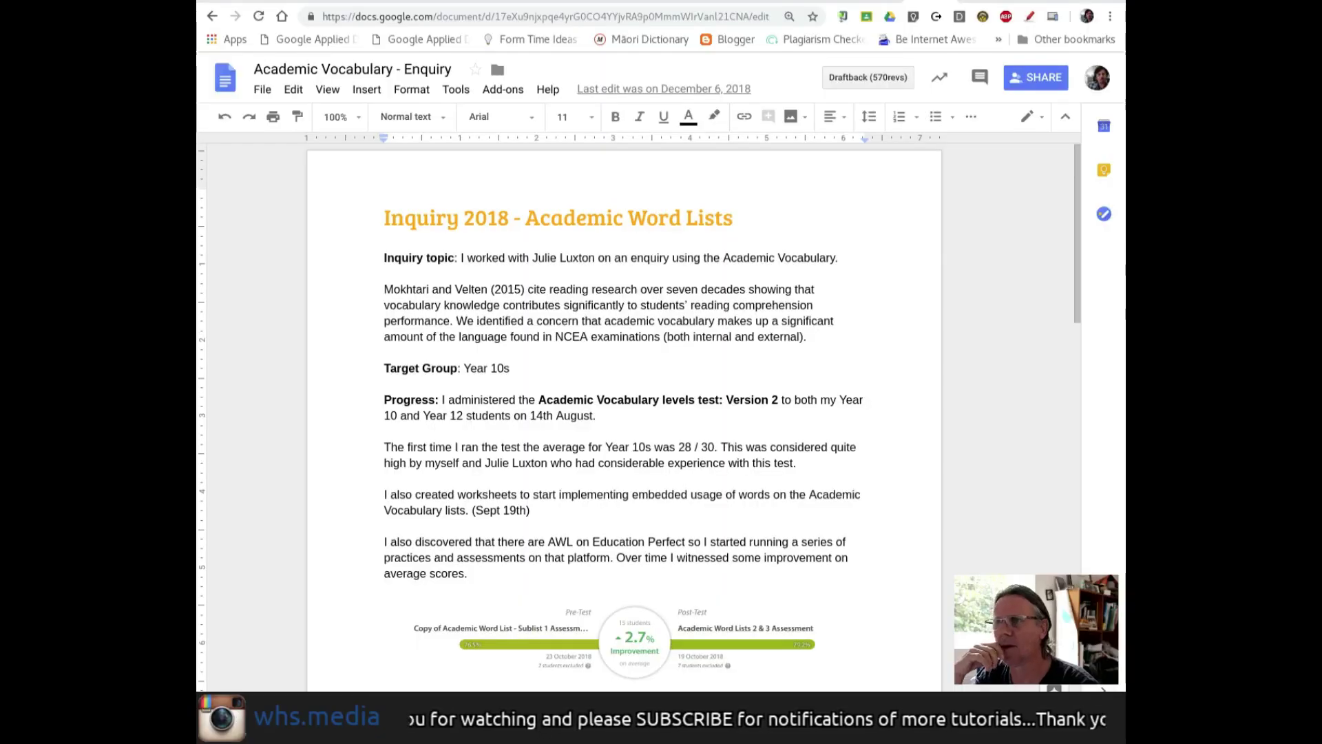
- Go from the installed add-ons list to the Google Docs add-ons store
{"action": "scroll", "coordinate": [781, 451], "scroll_direction": "down", "scroll_amount": 7}
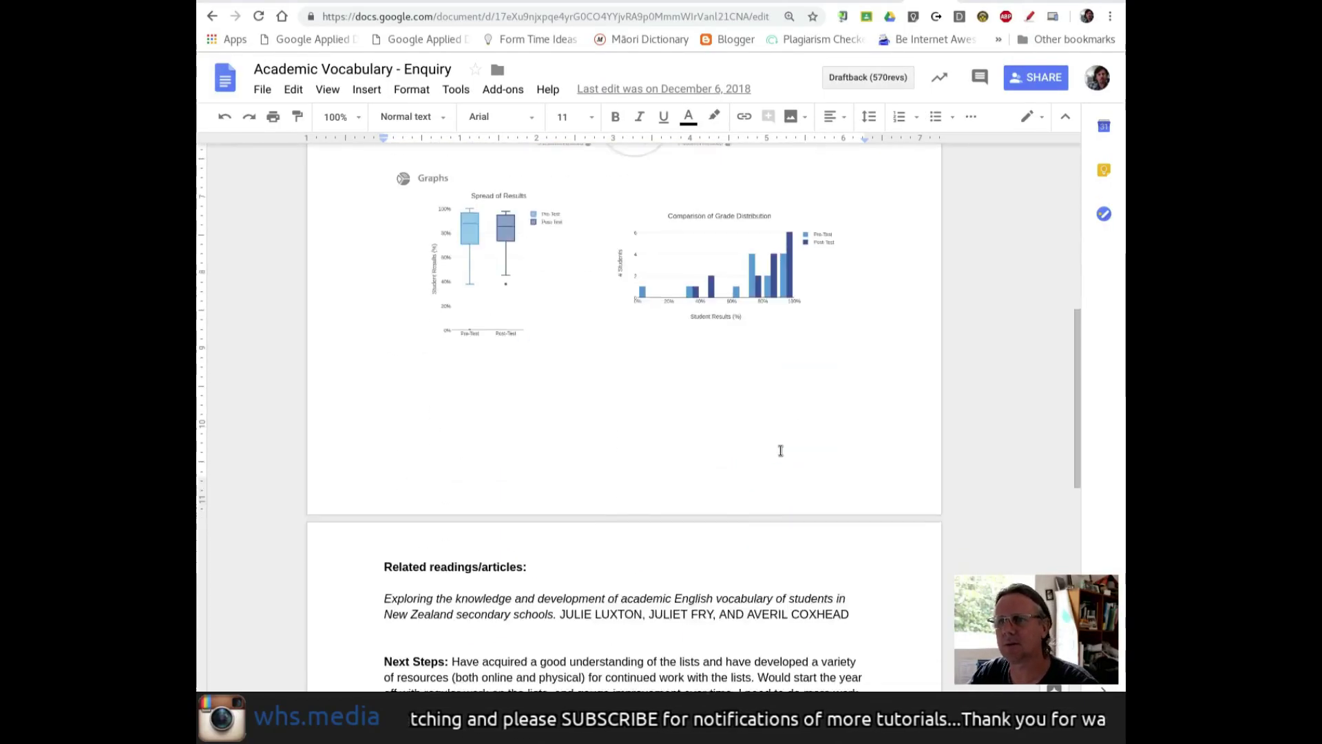
{"action": "left_click_drag", "start_coordinate": [1080, 378], "coordinate": [1069, 180]}
{"action": "left_click", "coordinate": [508, 91]}
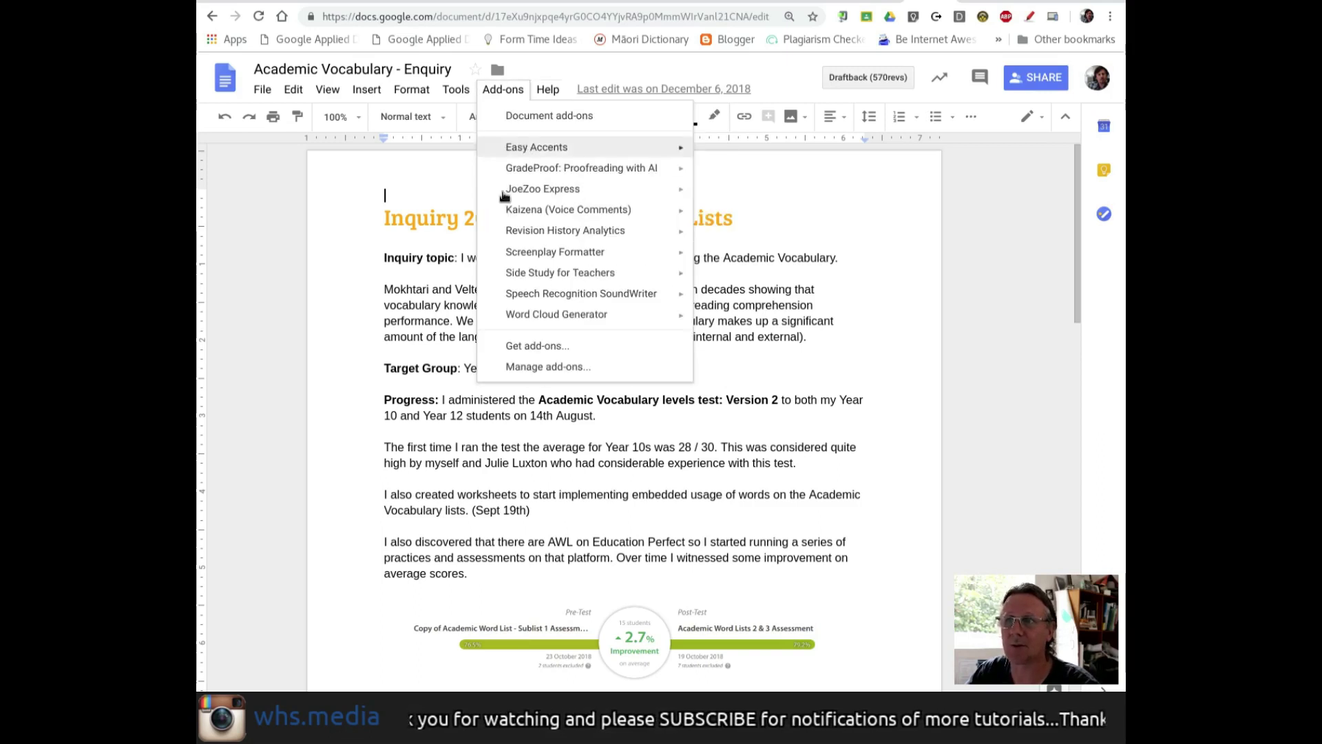
{"action": "left_click", "coordinate": [524, 367]}
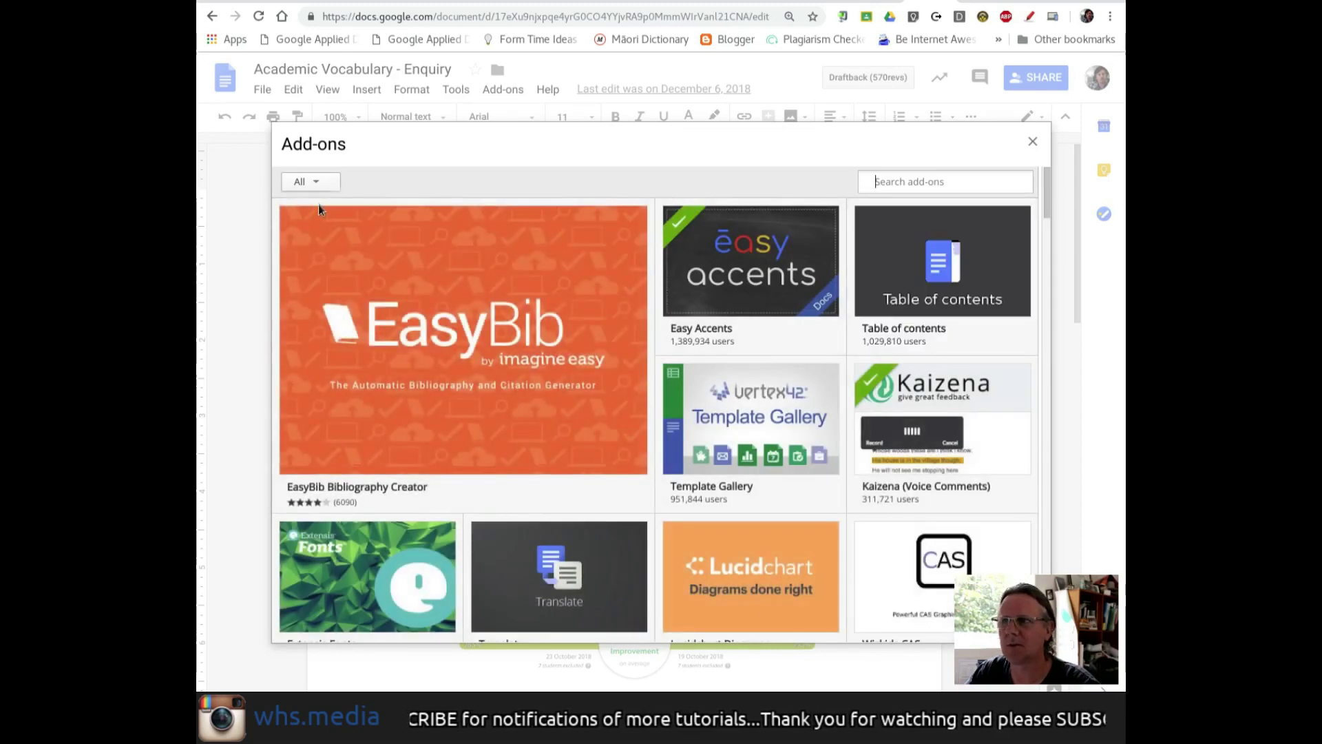
{"action": "left_click", "coordinate": [311, 183]}
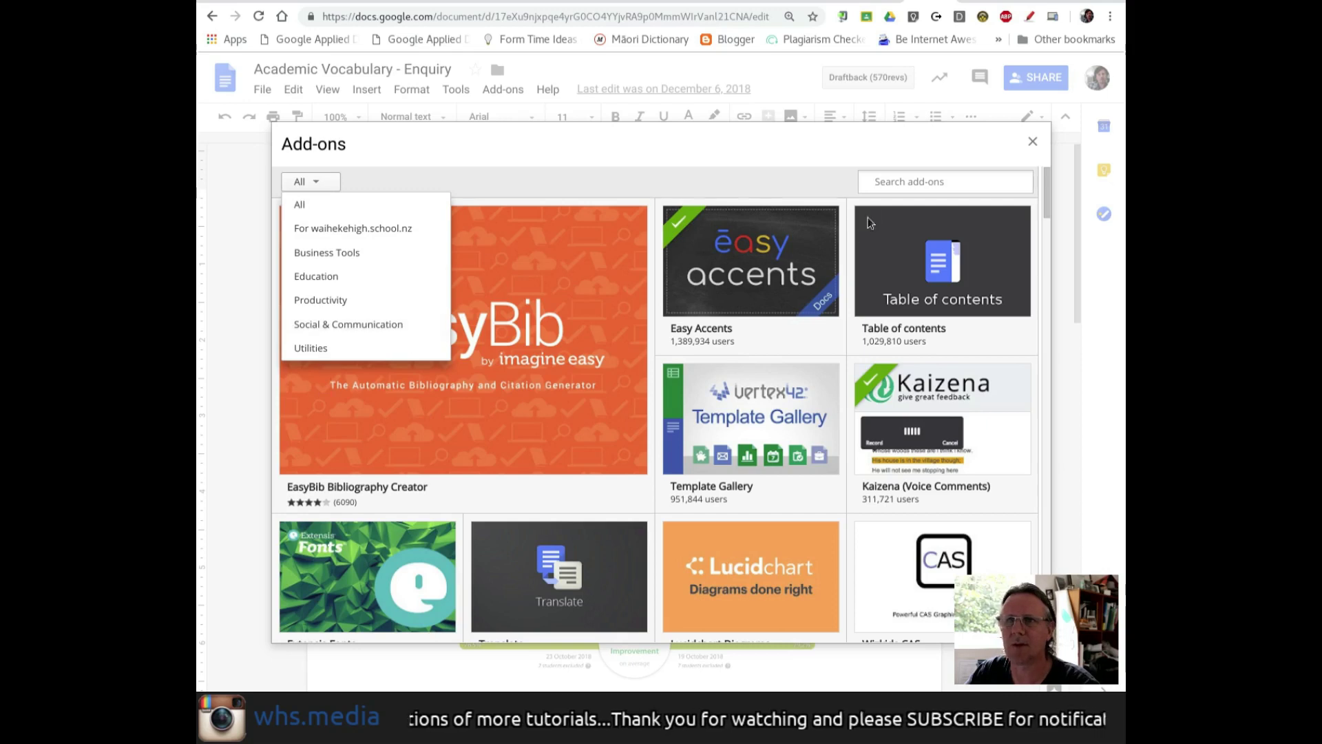
- Search the store for 'Gradeproof' to find the already-installed GradeProof: Proofreading with AI
{"action": "left_click", "coordinate": [902, 183]}
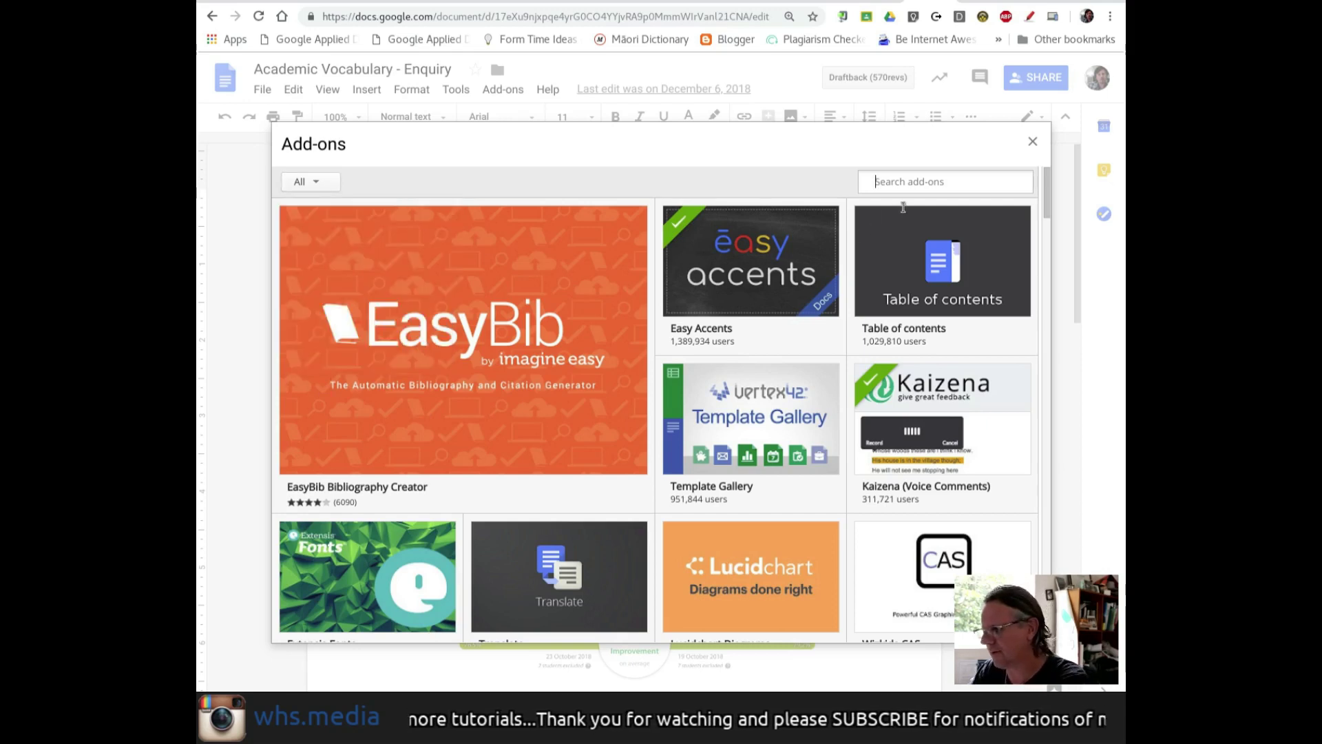
{"action": "type", "text": "Gradeproof"}
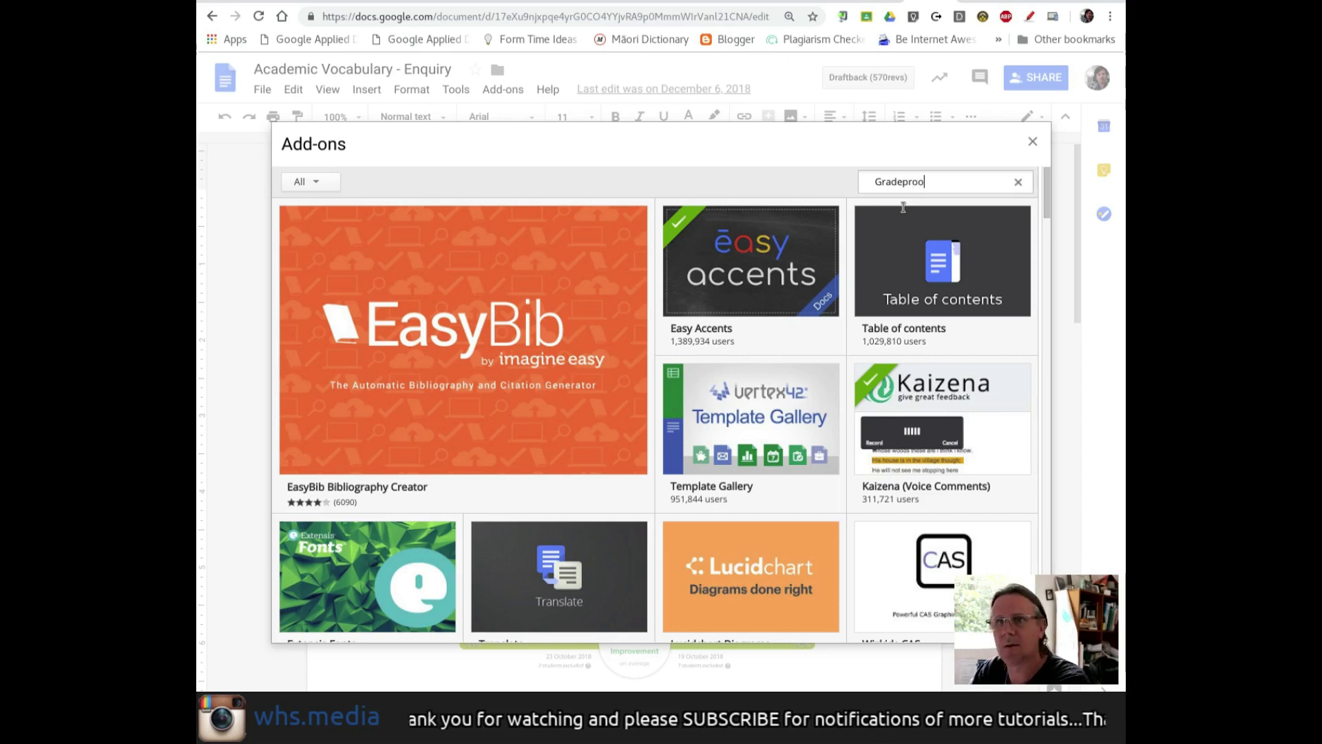
{"action": "key", "text": "Return"}
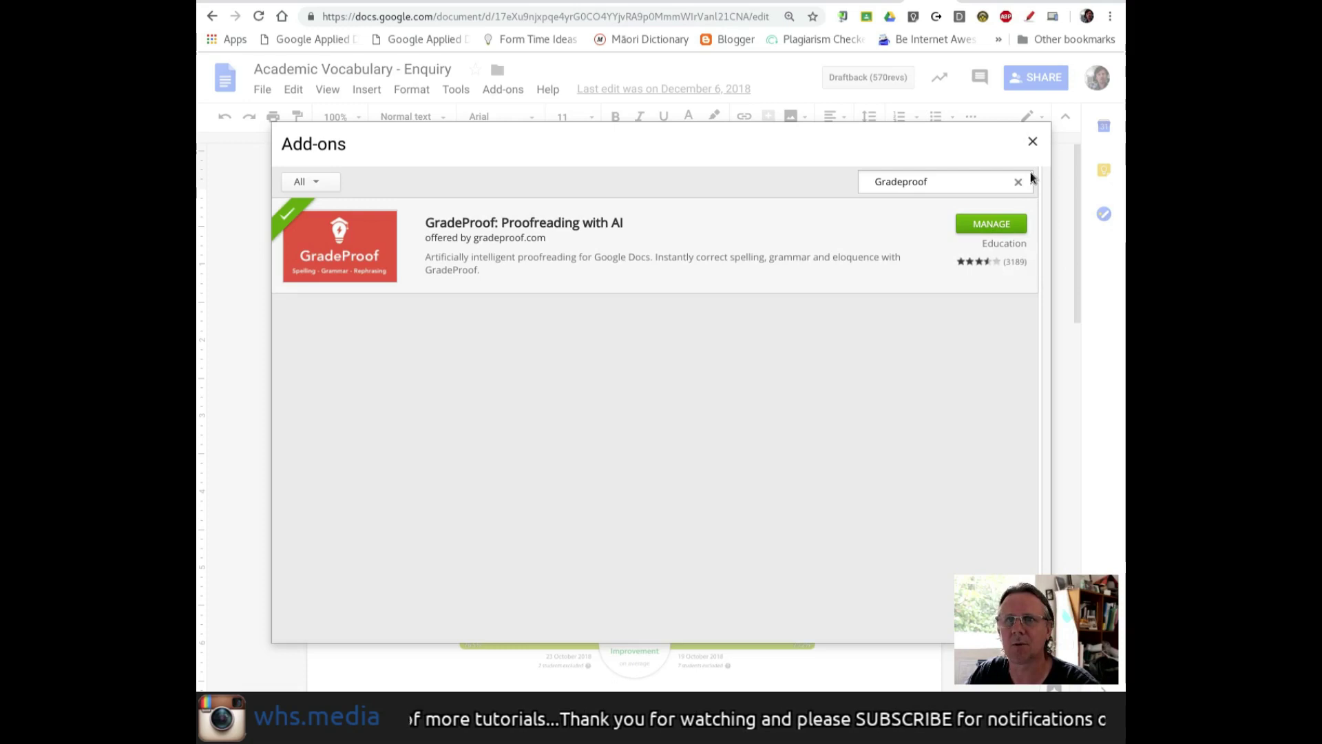
- Start GradeProof on the document, showing spelling, grammar and eloquence issues across 271 words
{"action": "left_click", "coordinate": [1032, 142]}
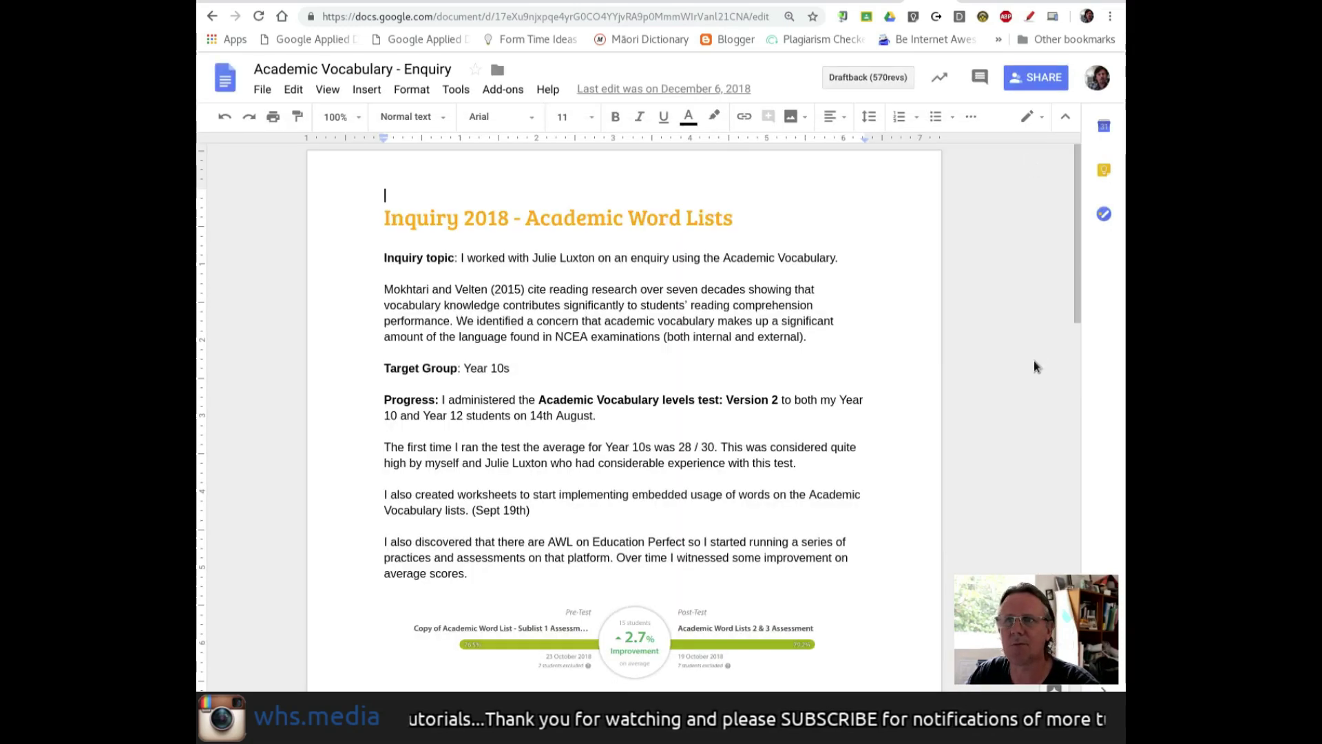
{"action": "left_click", "coordinate": [508, 89]}
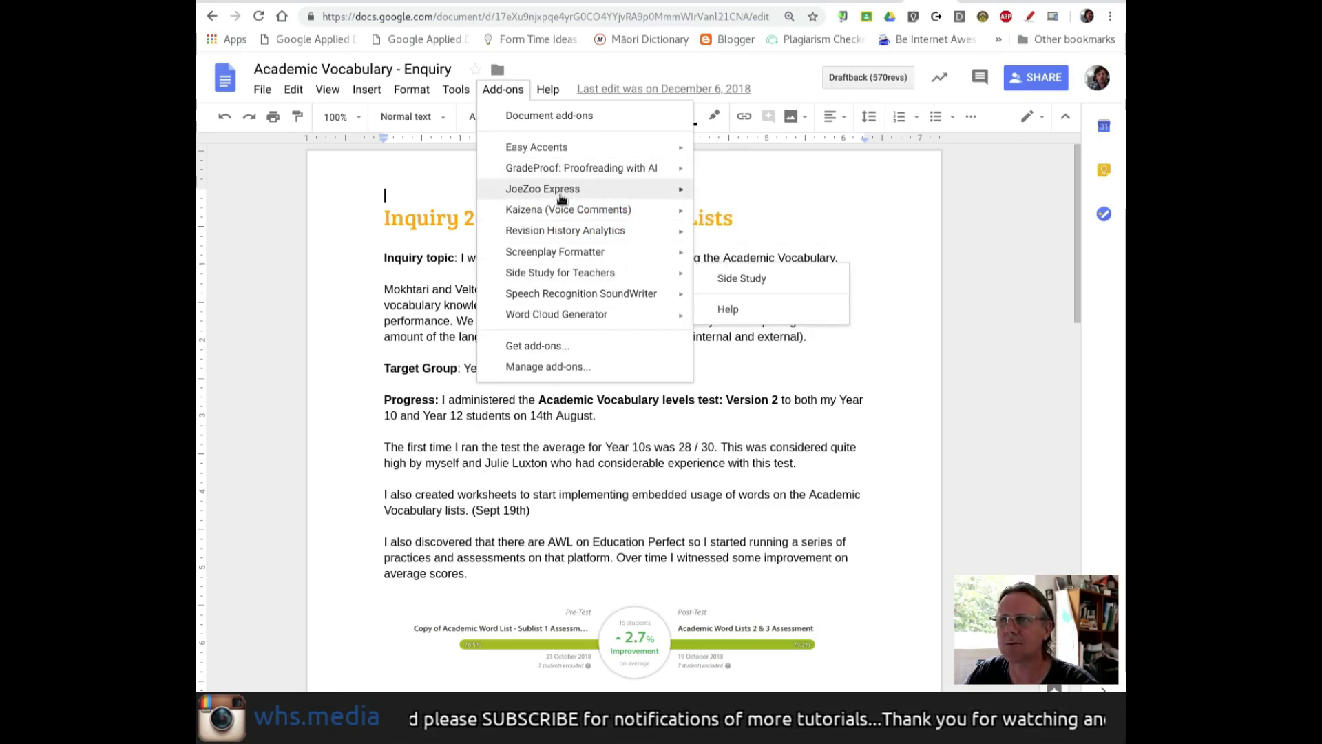
{"action": "mouse_move", "coordinate": [592, 169]}
{"action": "left_click", "coordinate": [758, 199]}
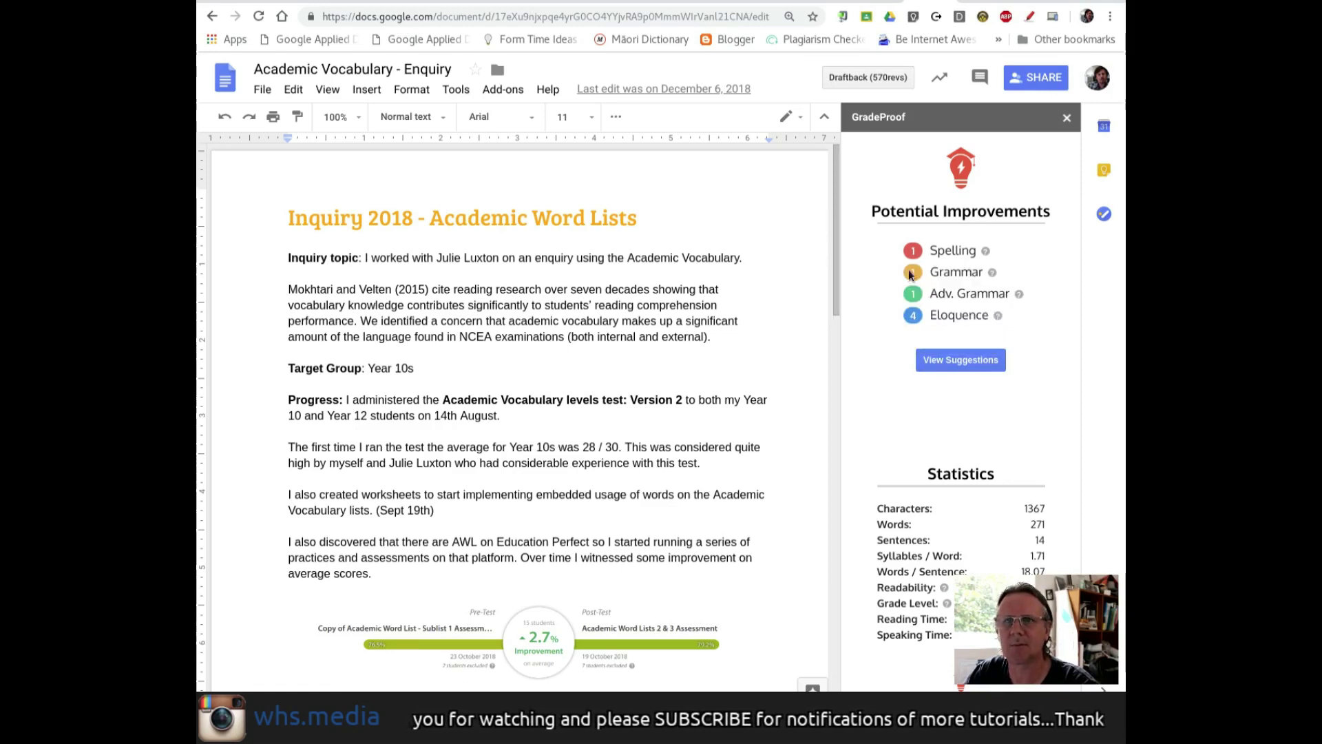
{"action": "mouse_move", "coordinate": [986, 274]}
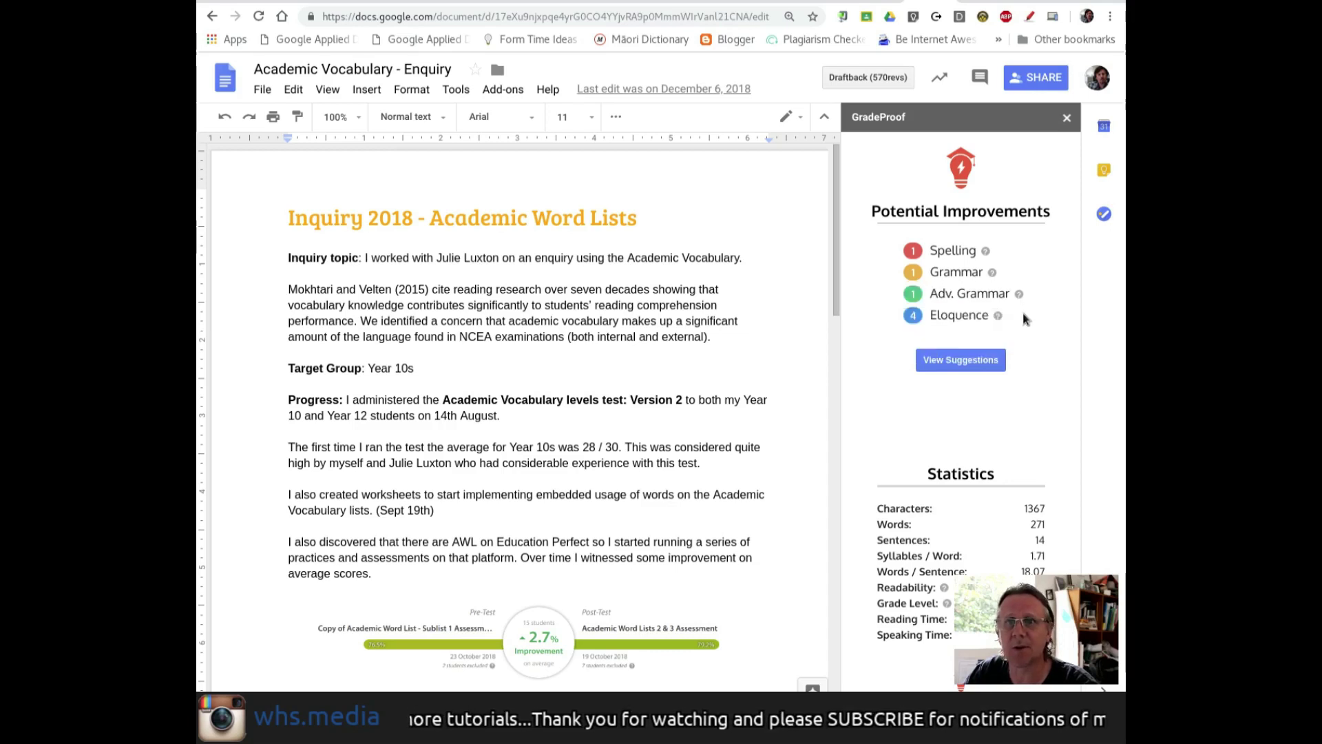
{"action": "mouse_move", "coordinate": [1021, 316]}
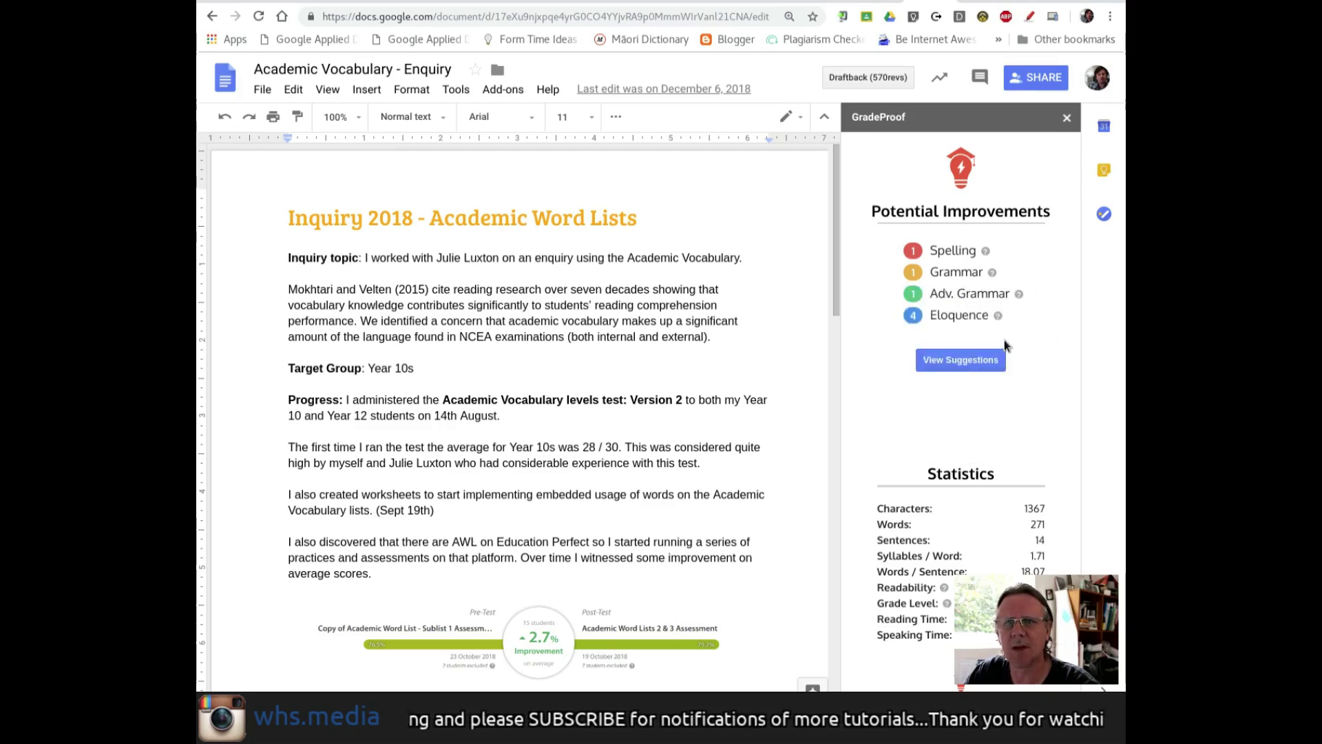
{"action": "mouse_move", "coordinate": [1002, 339]}
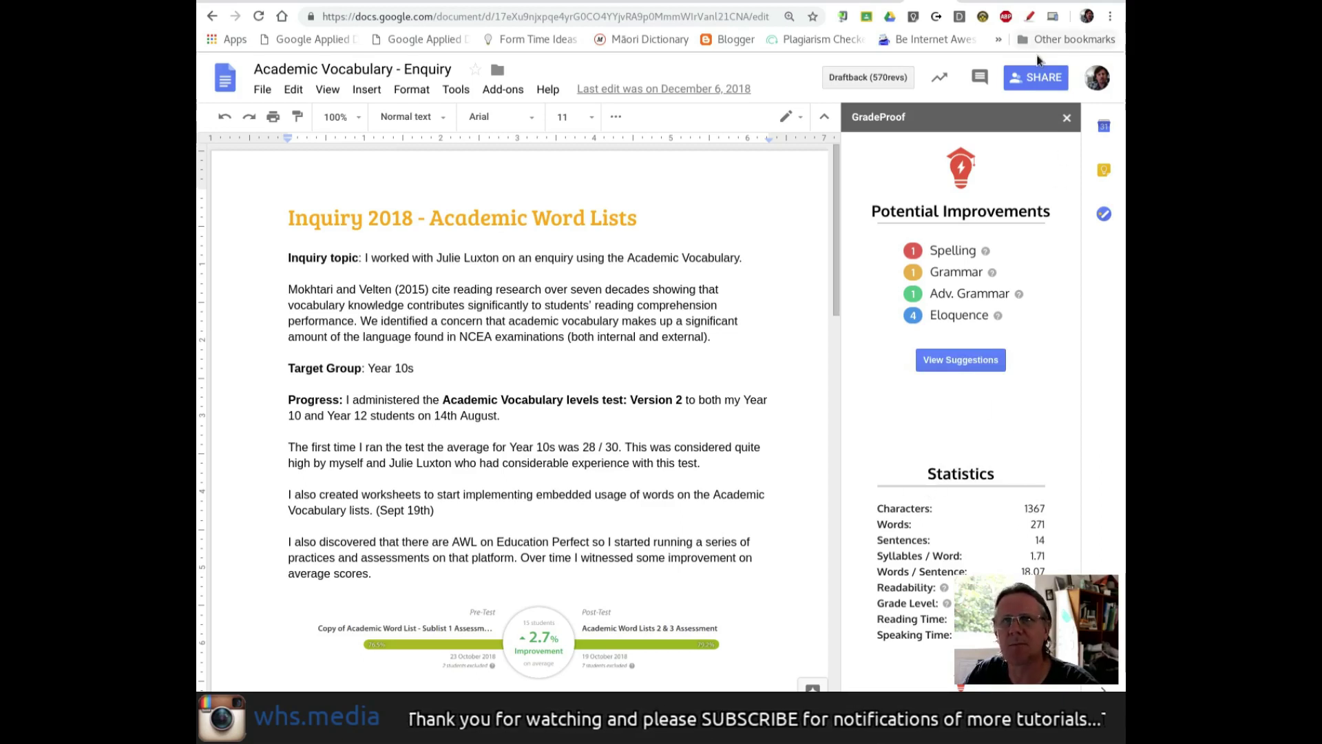
{"action": "left_click", "coordinate": [1029, 16]}
{"action": "mouse_move", "coordinate": [874, 478]}
{"action": "left_mouse_down"}
{"action": "mouse_move", "coordinate": [860, 540]}
{"action": "mouse_move", "coordinate": [875, 653]}
{"action": "mouse_move", "coordinate": [1043, 688]}
{"action": "left_mouse_up"}
{"action": "mouse_move", "coordinate": [1068, 606]}
{"action": "left_mouse_down"}
{"action": "mouse_move", "coordinate": [1009, 467]}
{"action": "mouse_move", "coordinate": [866, 477]}
{"action": "left_mouse_up"}
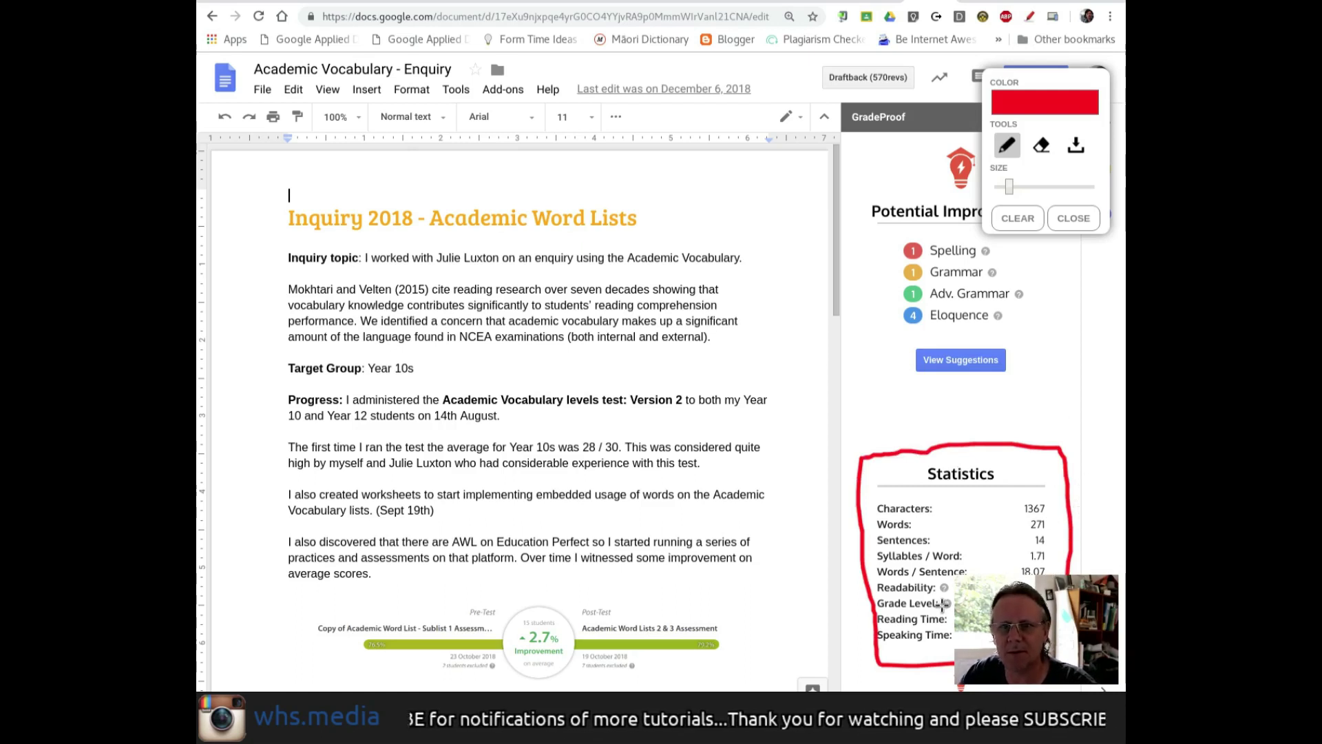
{"action": "left_click", "coordinate": [1071, 246]}
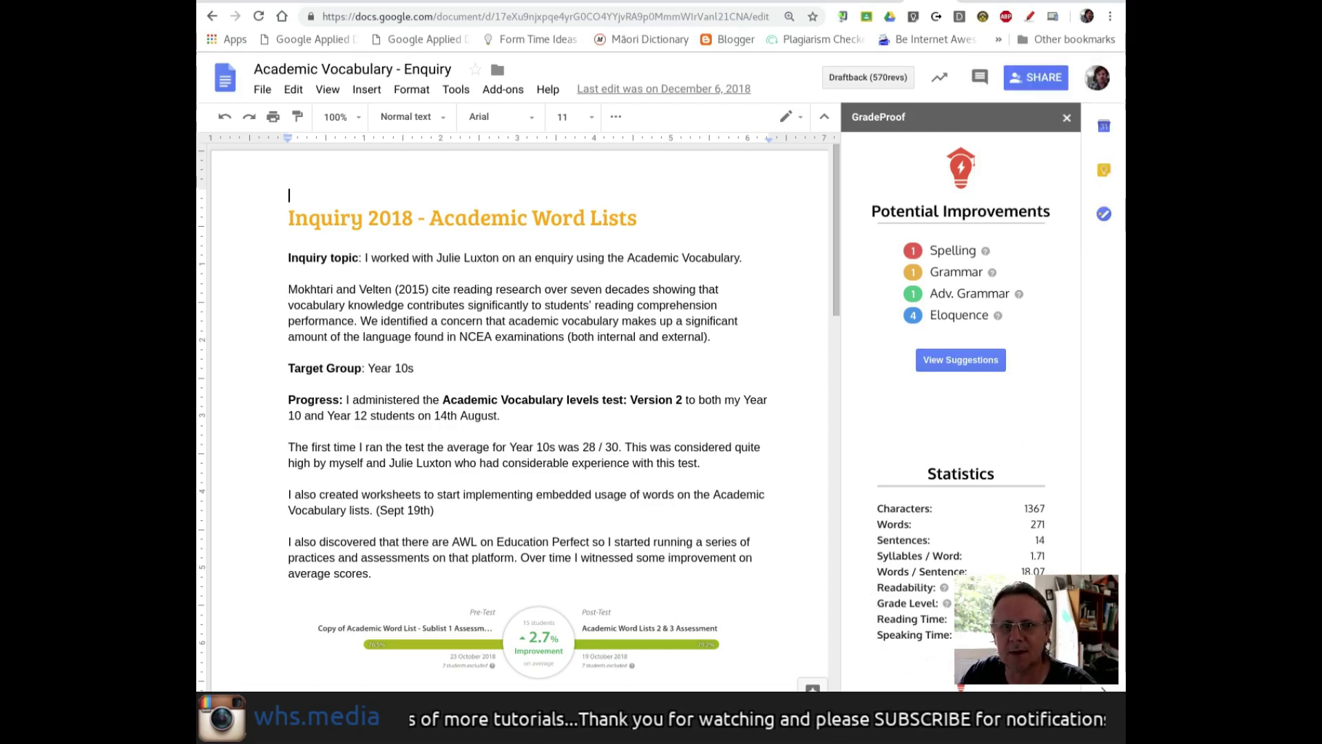
{"action": "mouse_move", "coordinate": [947, 612]}
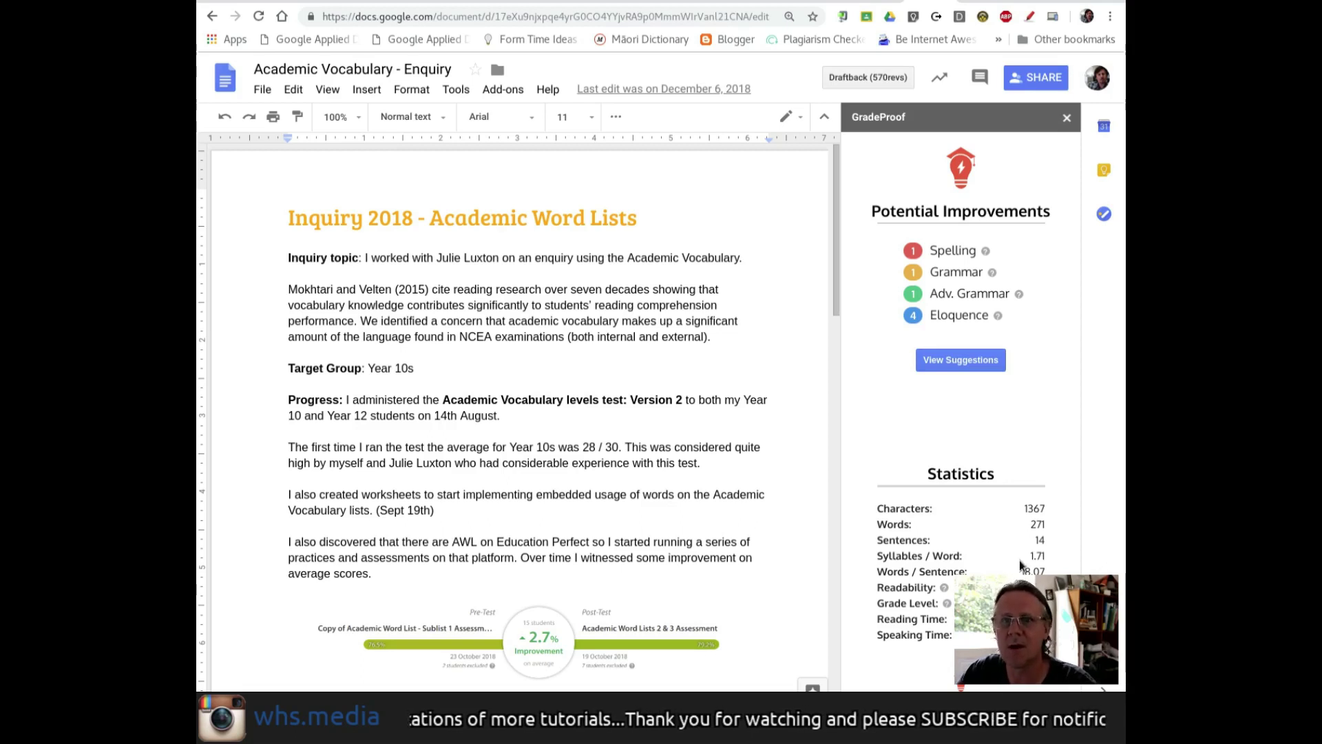
- Register a free GradeProof account with the user's full name, e-mail address and a password
{"action": "left_click", "coordinate": [960, 361]}
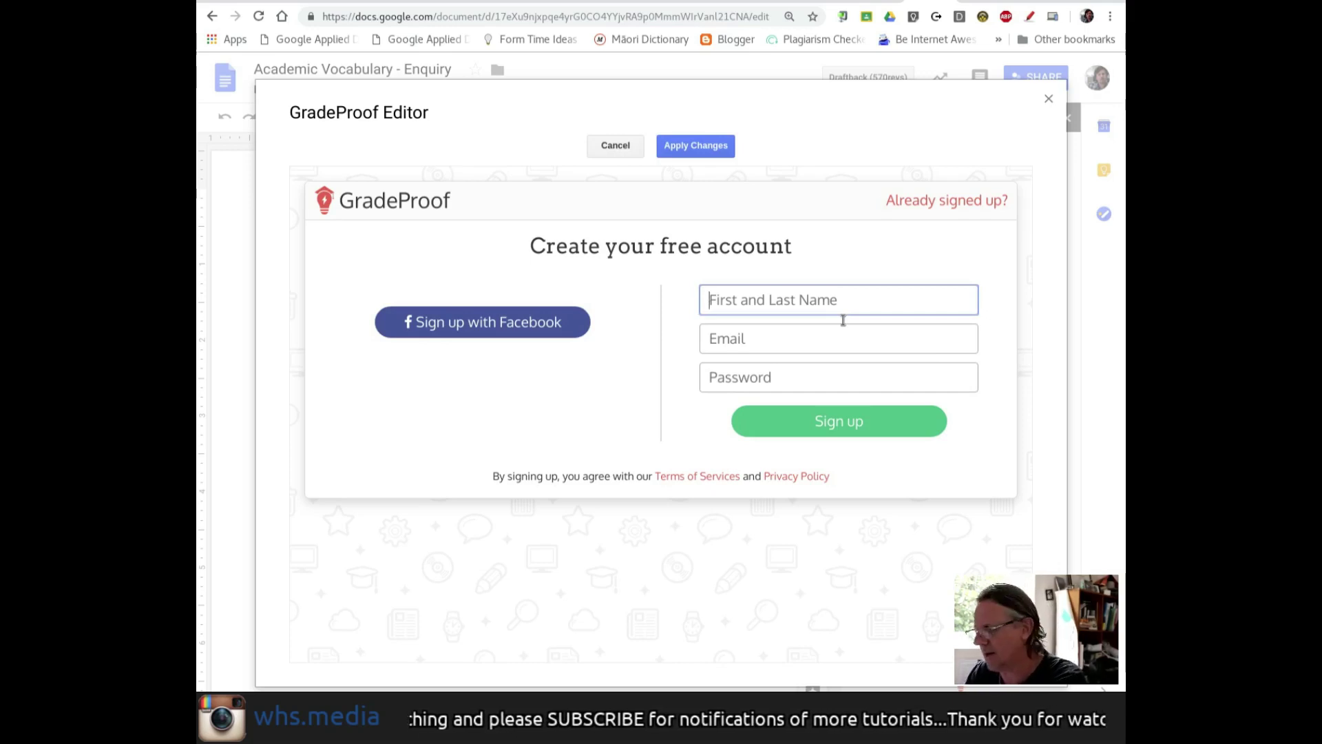
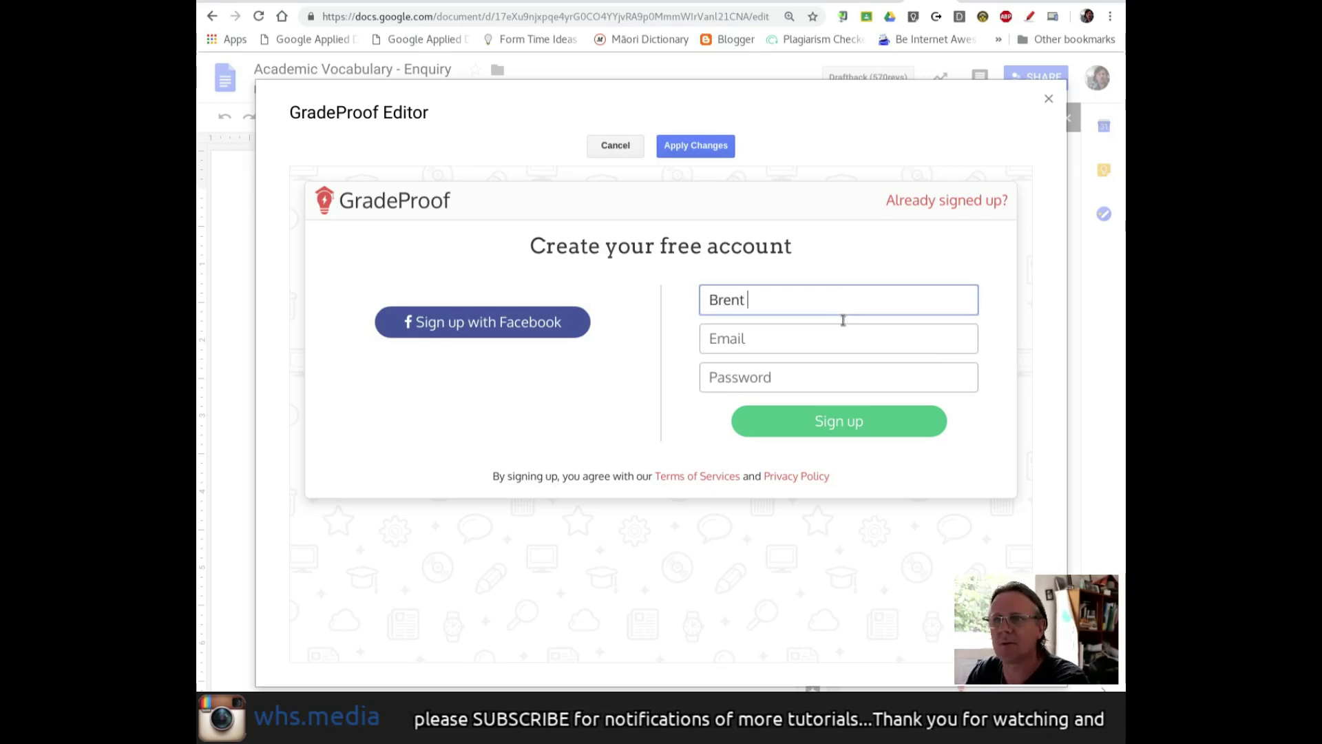
{"action": "key", "text": "Tab"}
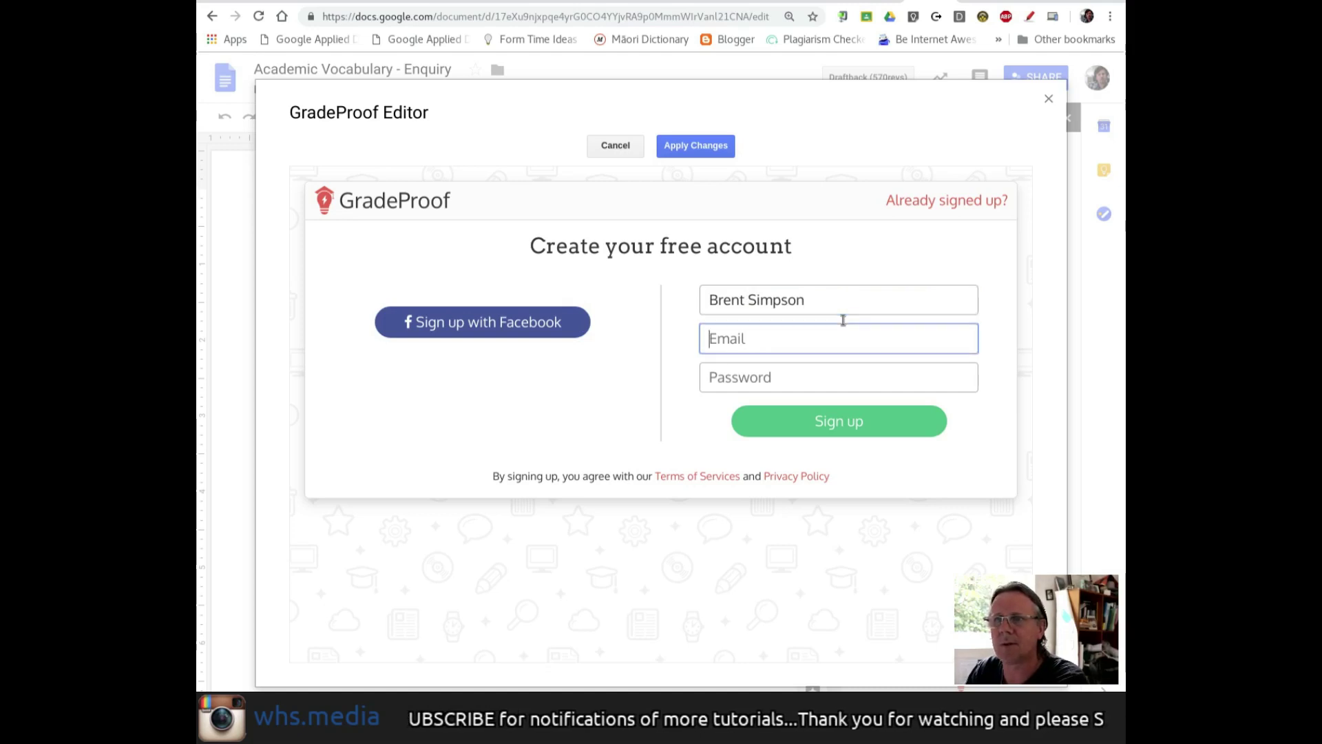
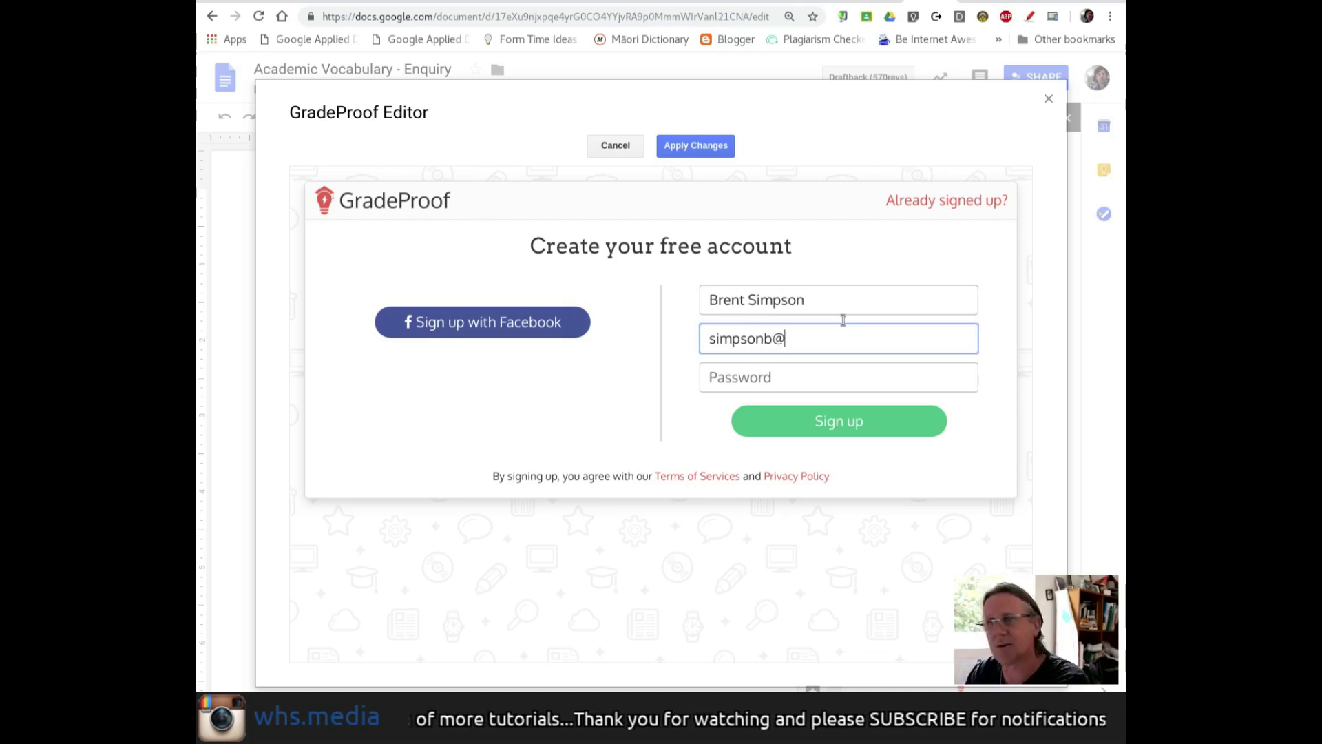
{"action": "key", "text": "Tab"}
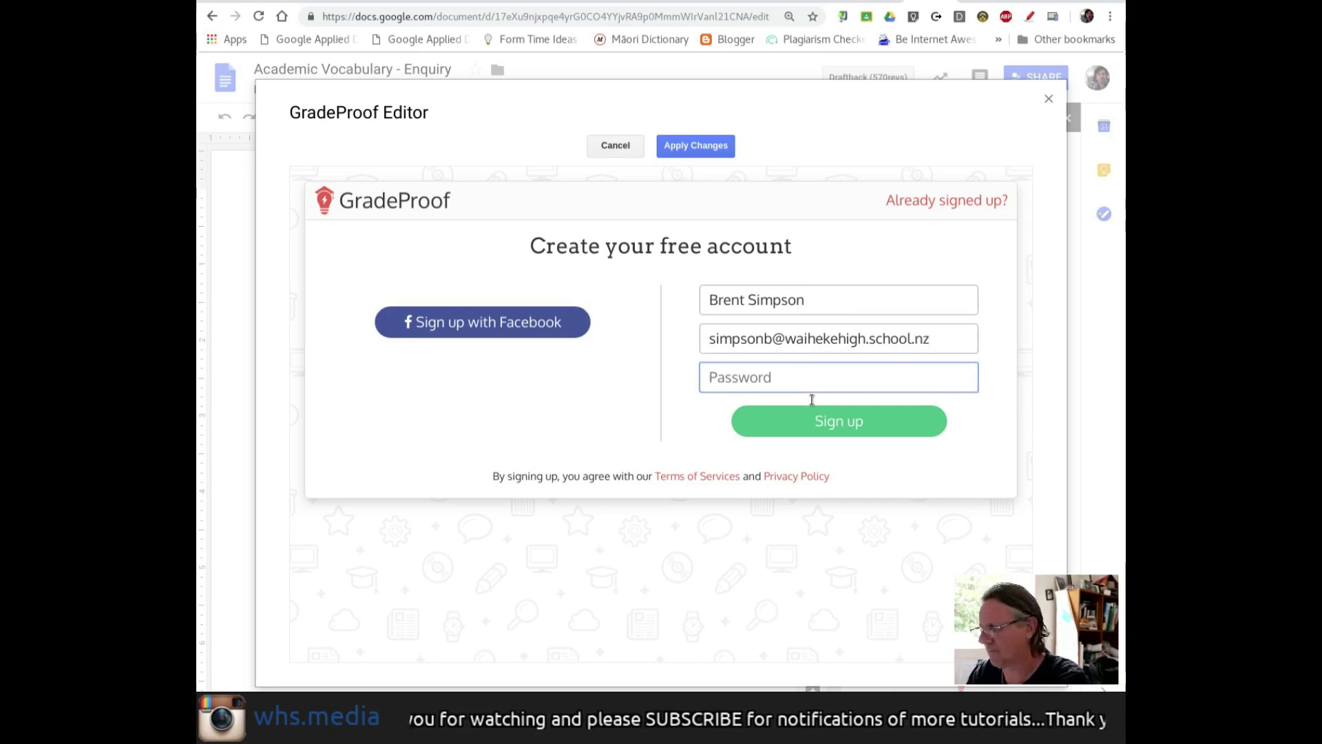
{"action": "type", "text": "••••••••••"}
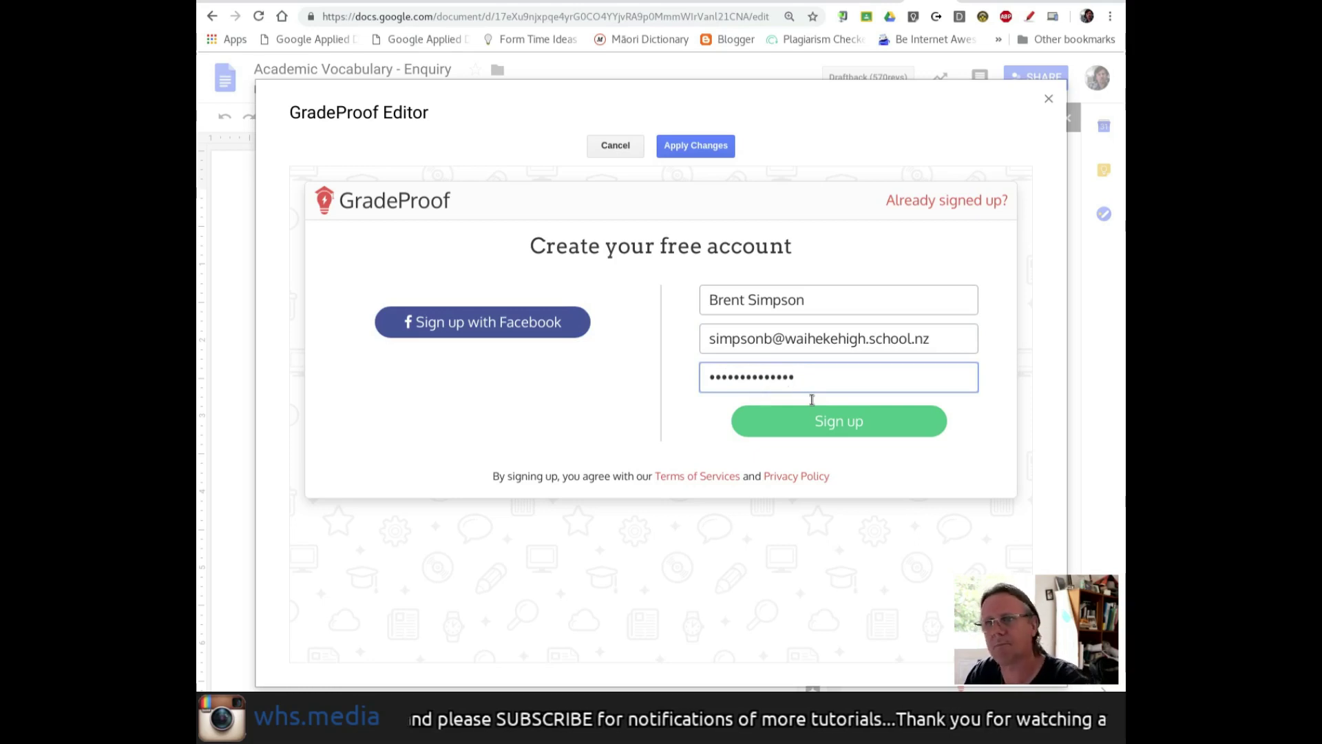
{"action": "left_click", "coordinate": [829, 425]}
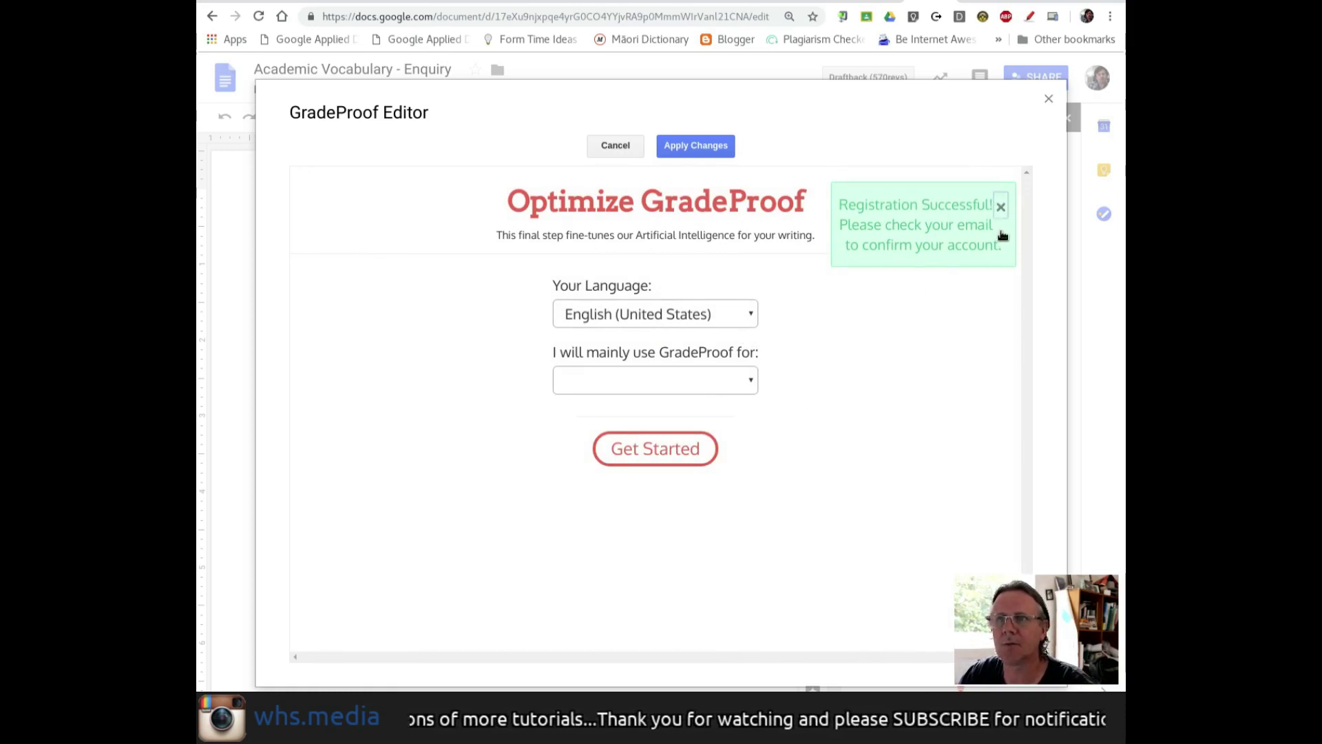
{"action": "left_click", "coordinate": [1000, 206]}
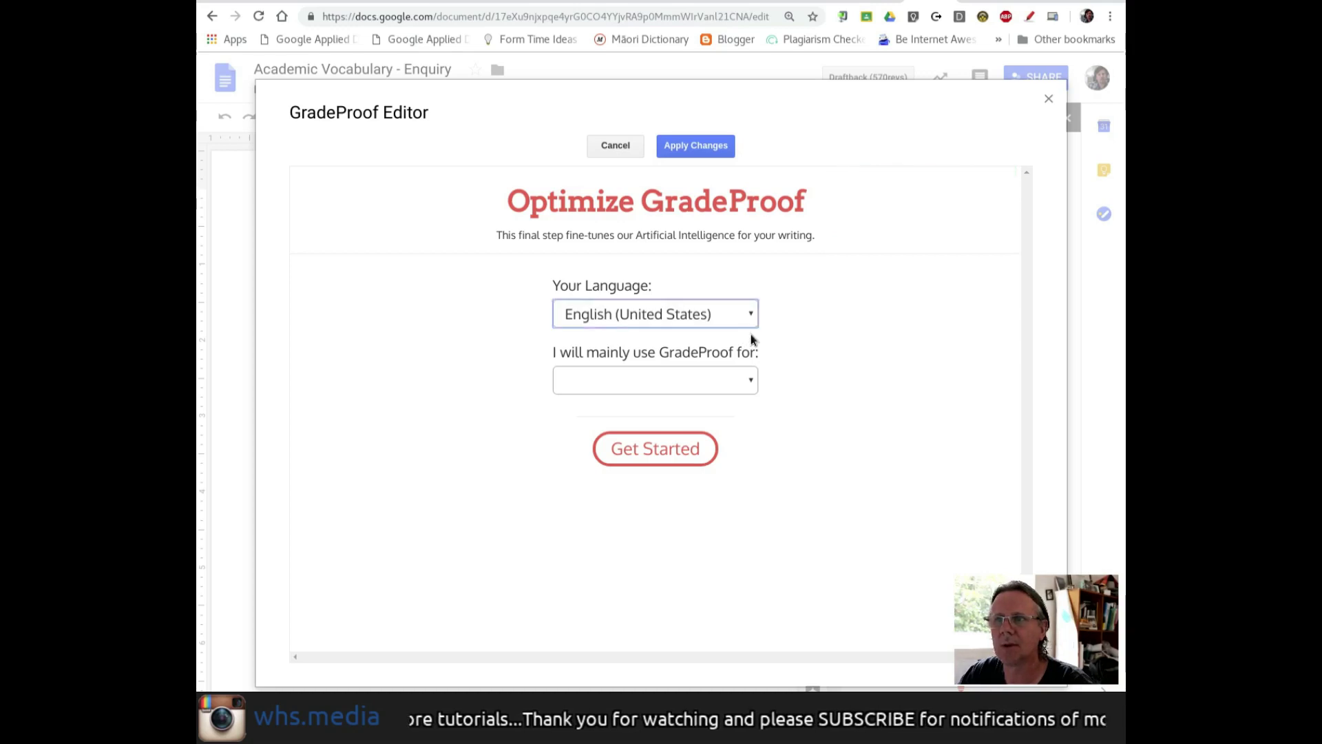
- Set GradeProof to English (New Zealand) for Teaching and open the GradeProof Editor
{"action": "left_click", "coordinate": [690, 423]}
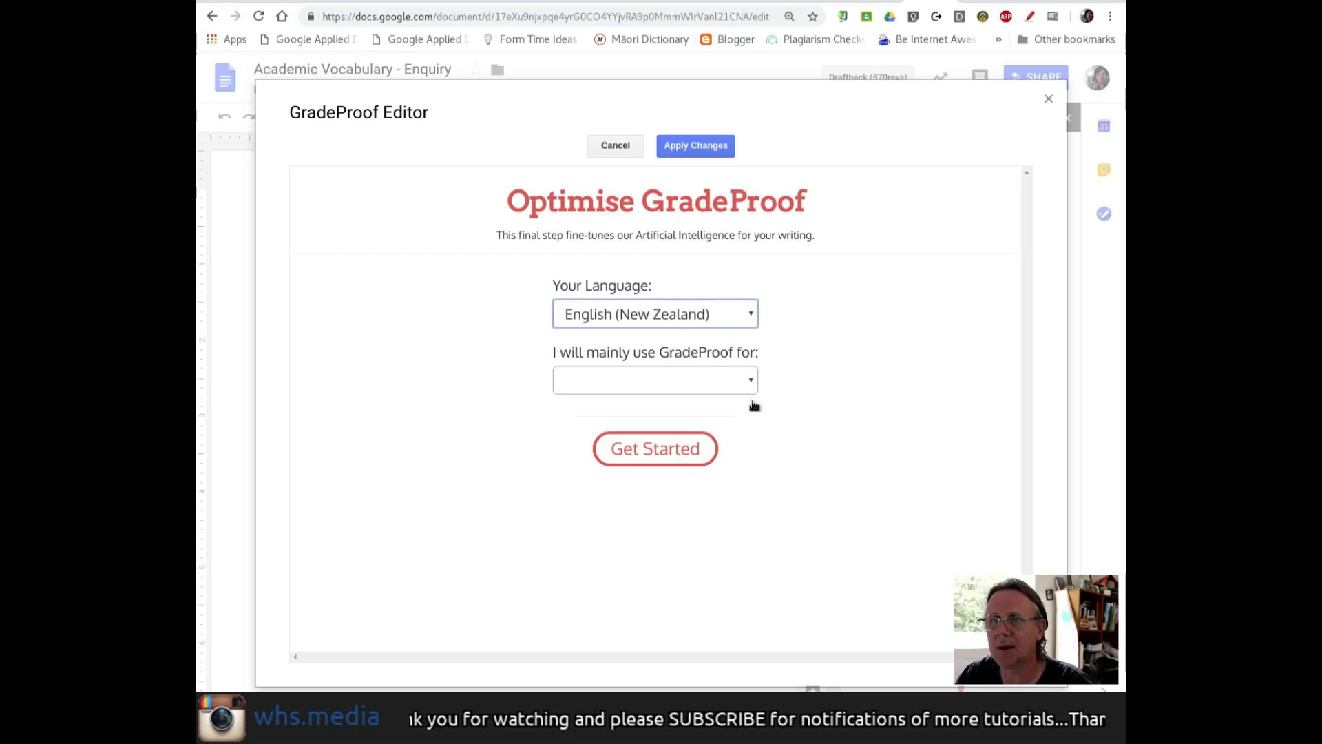
{"action": "key", "text": "Tab"}
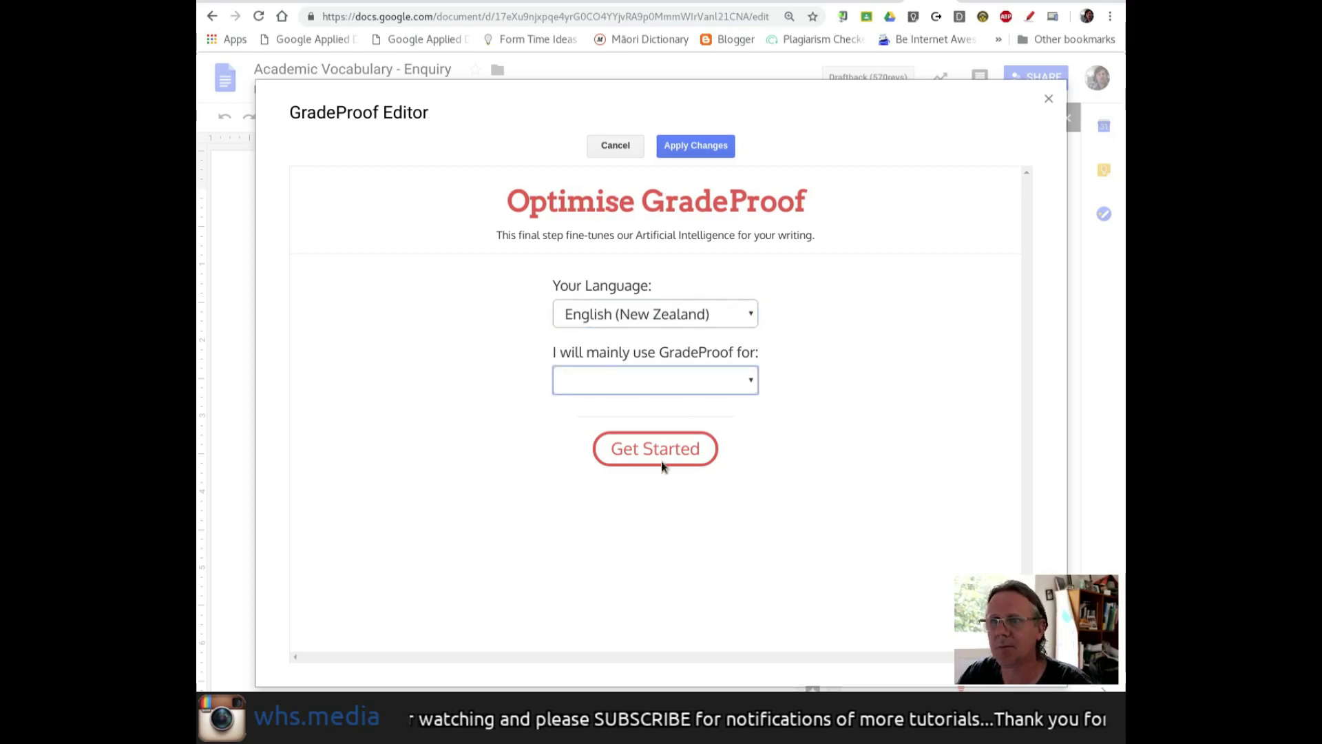
{"action": "key", "text": "Down"}
{"action": "left_click", "coordinate": [684, 464]}
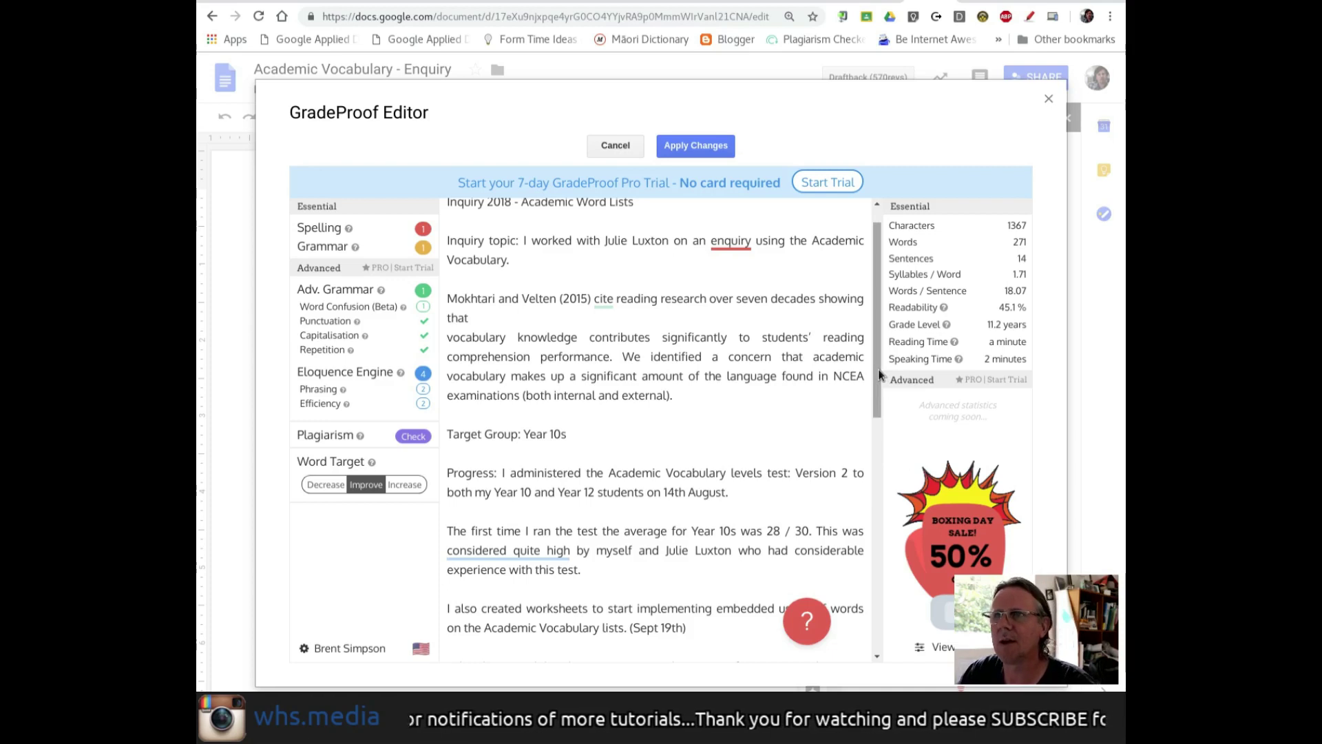
- Accept GradeProof's spelling fix, changing 'enquiry' to 'inquiry'
{"action": "left_click_drag", "start_coordinate": [880, 374], "coordinate": [879, 358]}
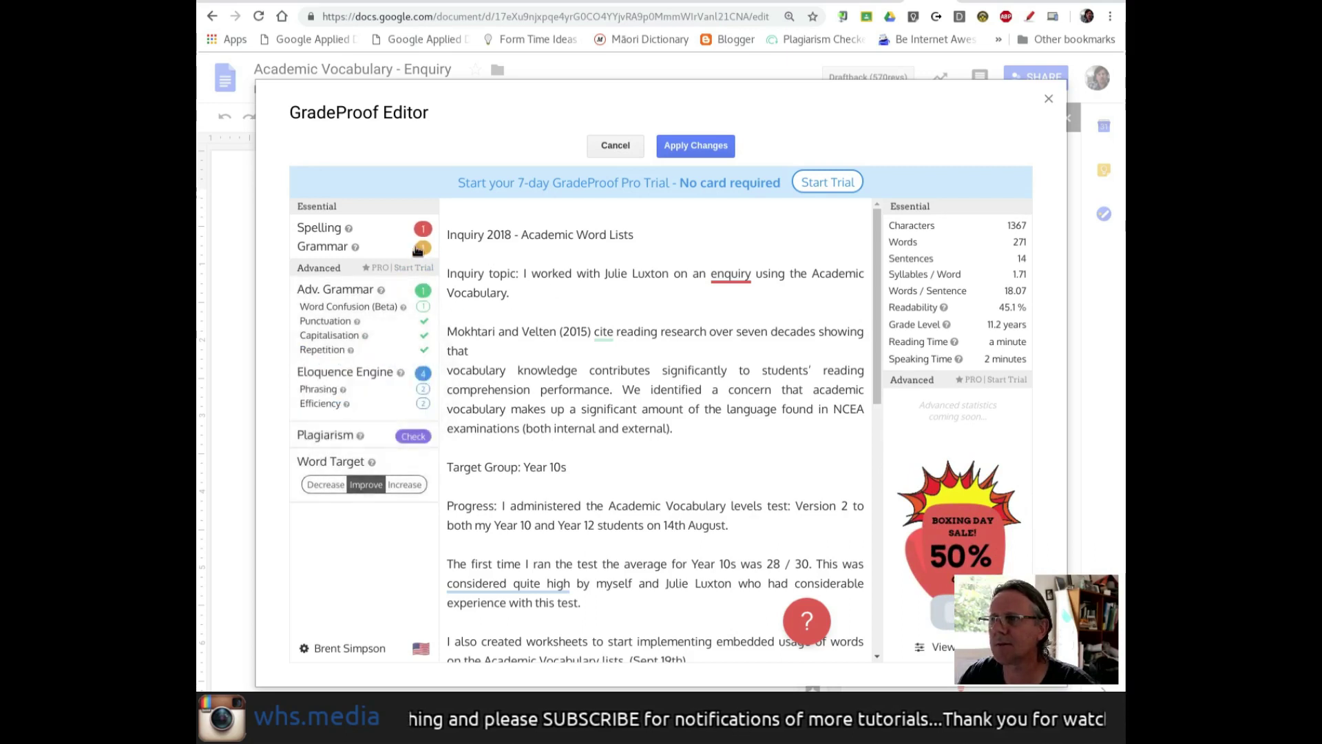
{"action": "left_click", "coordinate": [422, 229]}
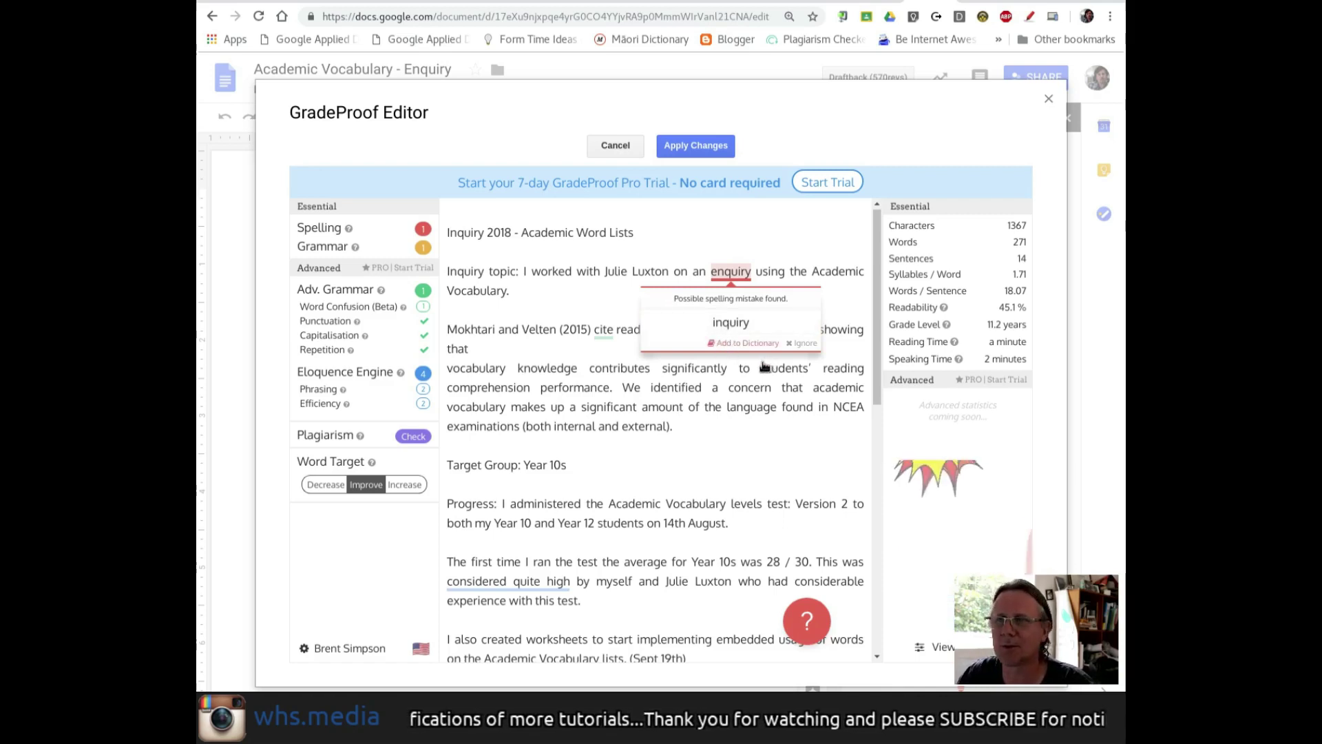
{"action": "left_click", "coordinate": [732, 339]}
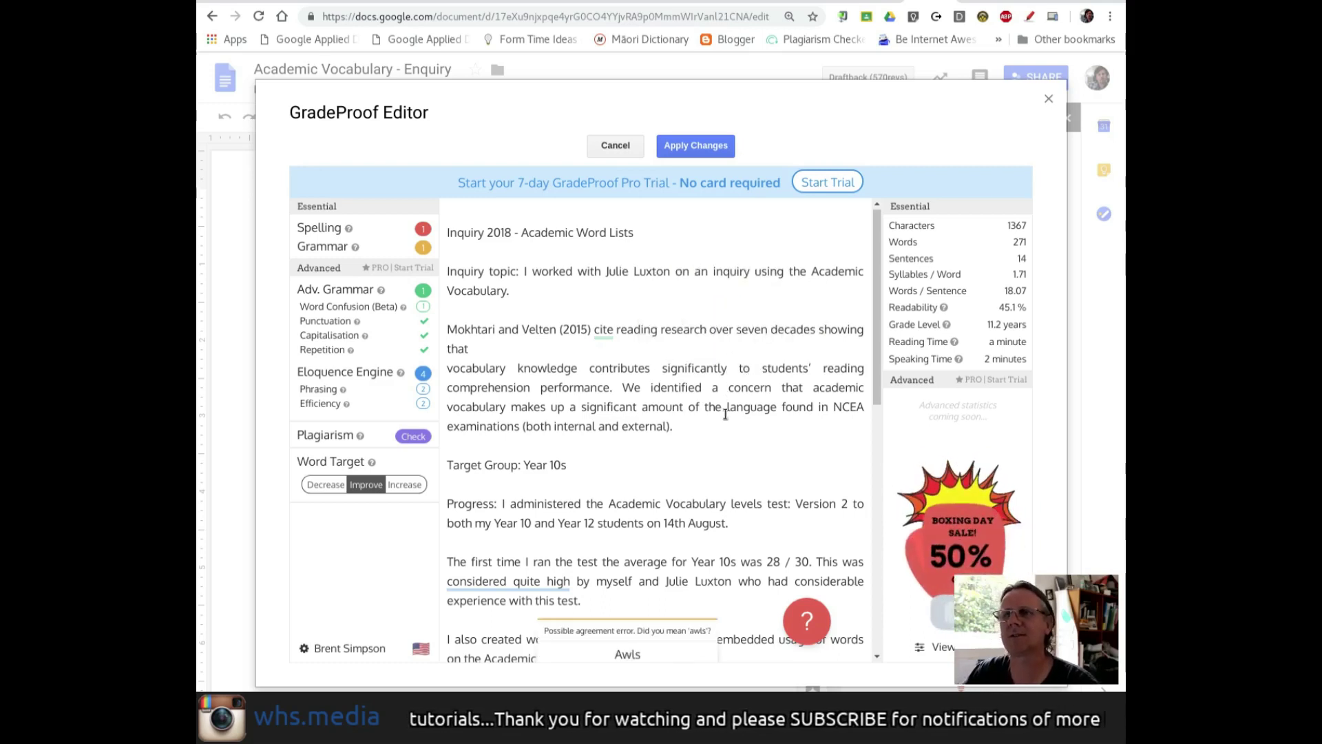
- Change 'AWL' to 'AWLs' further down the text
{"action": "mouse_move", "coordinate": [423, 308]}
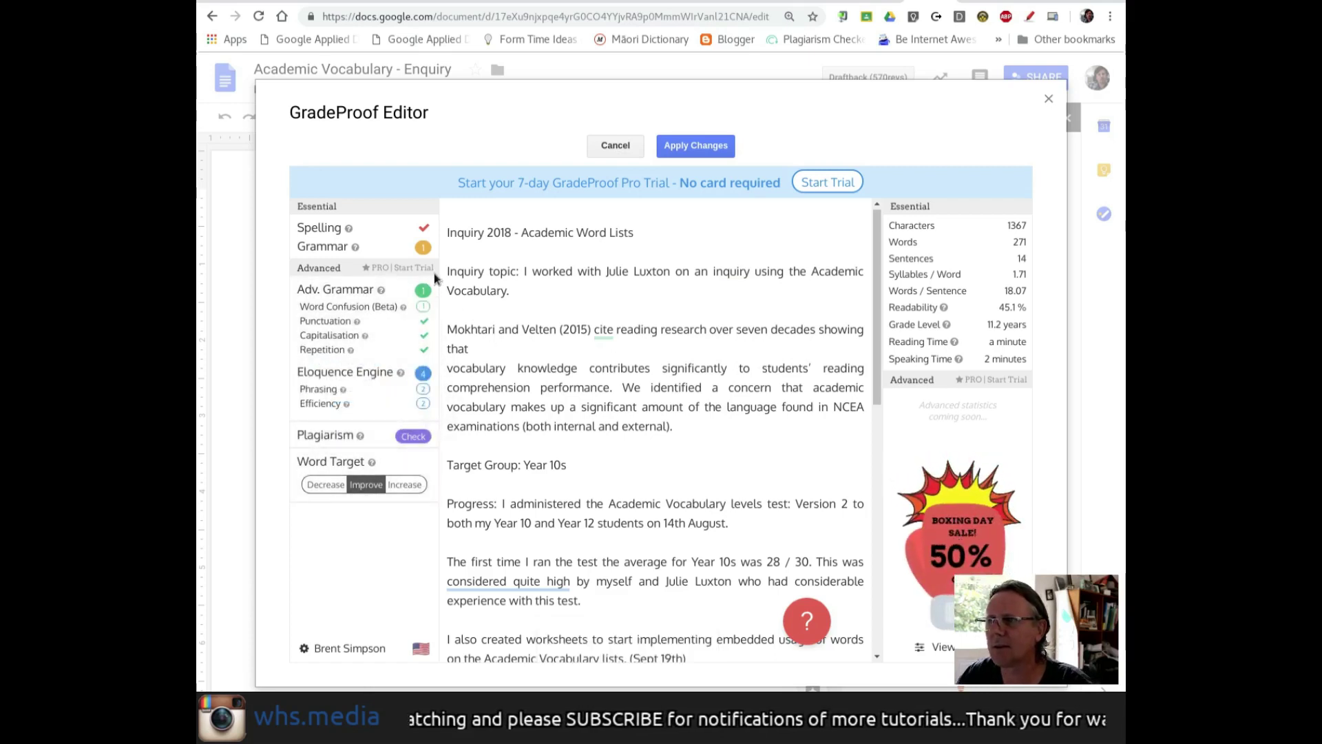
{"action": "scroll", "coordinate": [747, 512], "scroll_direction": "down", "scroll_amount": 2}
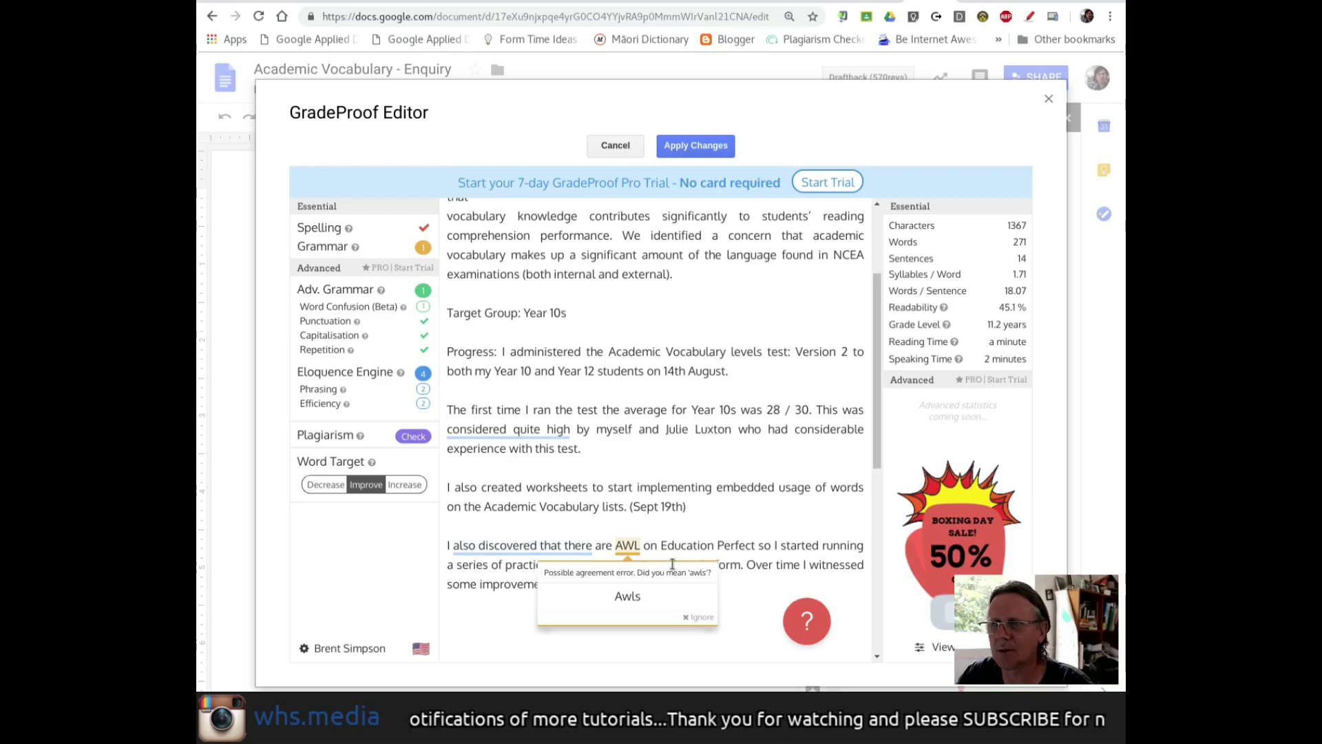
{"action": "scroll", "coordinate": [731, 546], "scroll_direction": "down", "scroll_amount": 2}
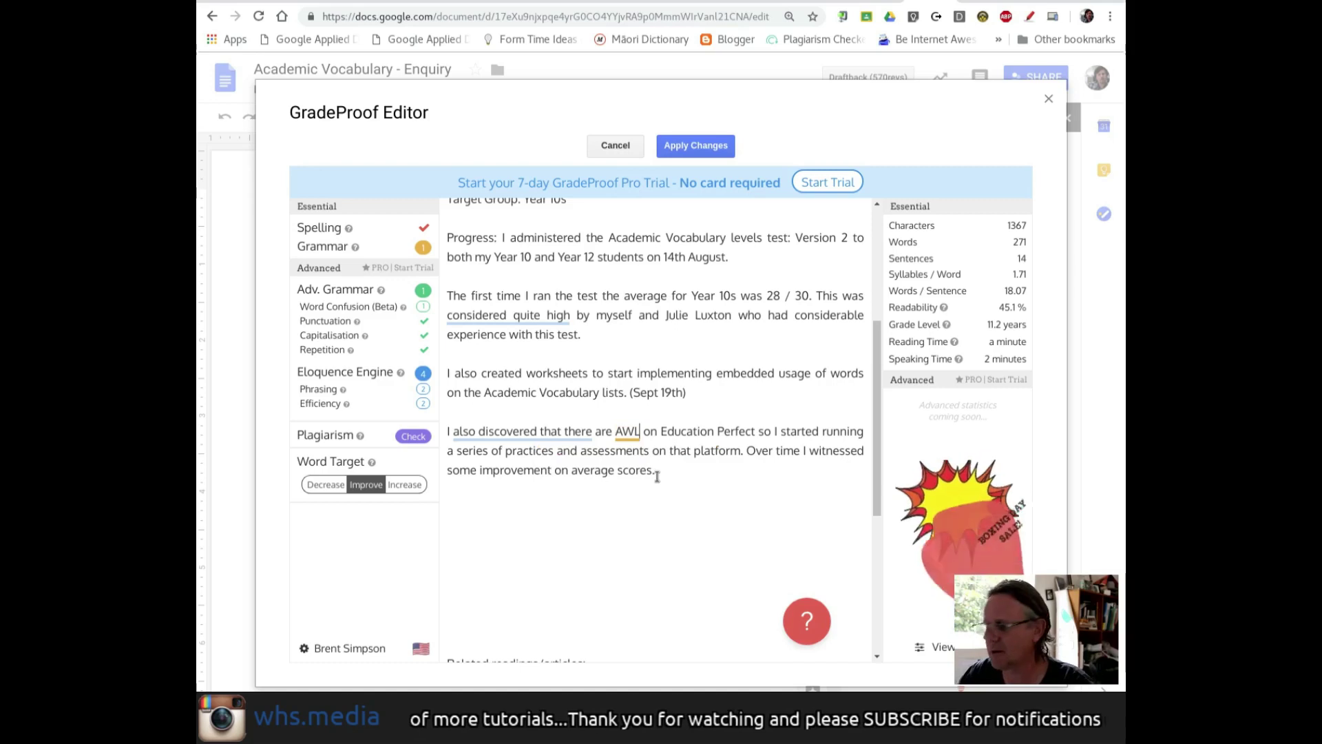
{"action": "type", "text": "s"}
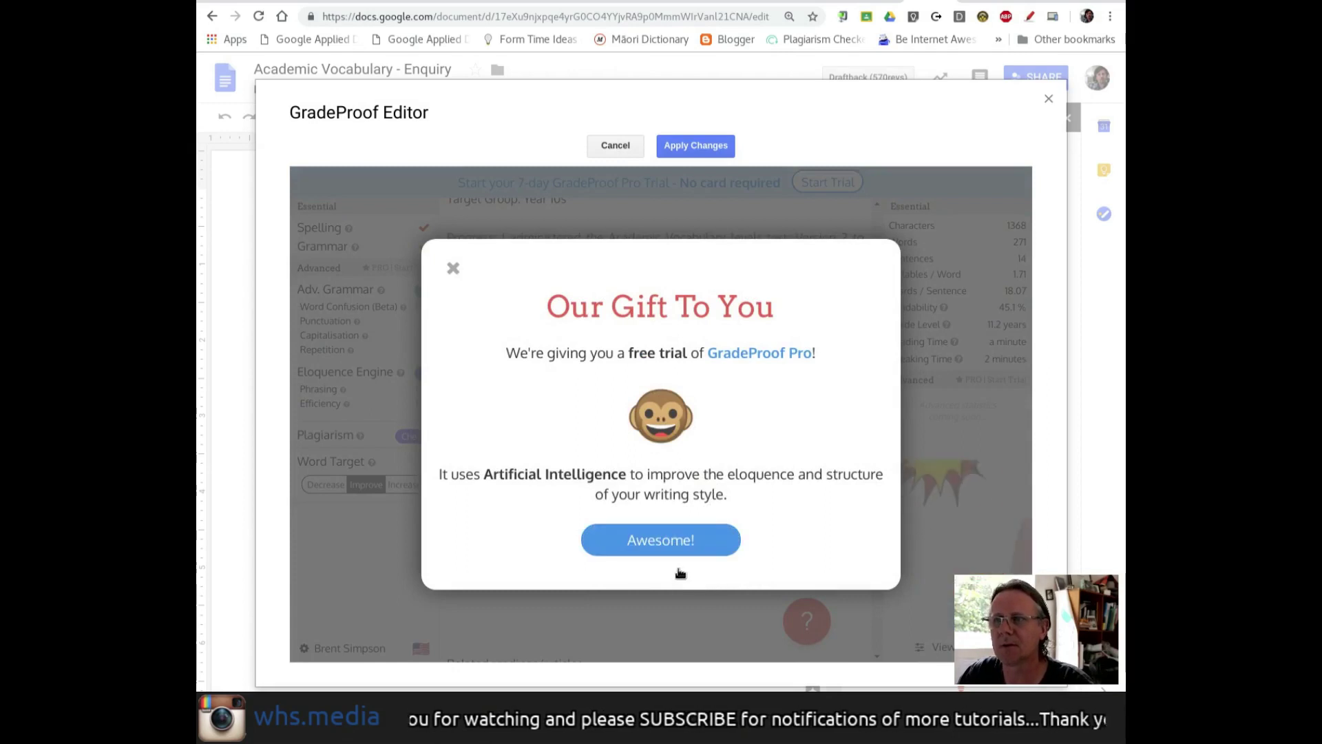
- Accept the GradeProof Pro free trial in the Our Gift To You dialog
{"action": "left_click", "coordinate": [679, 545]}
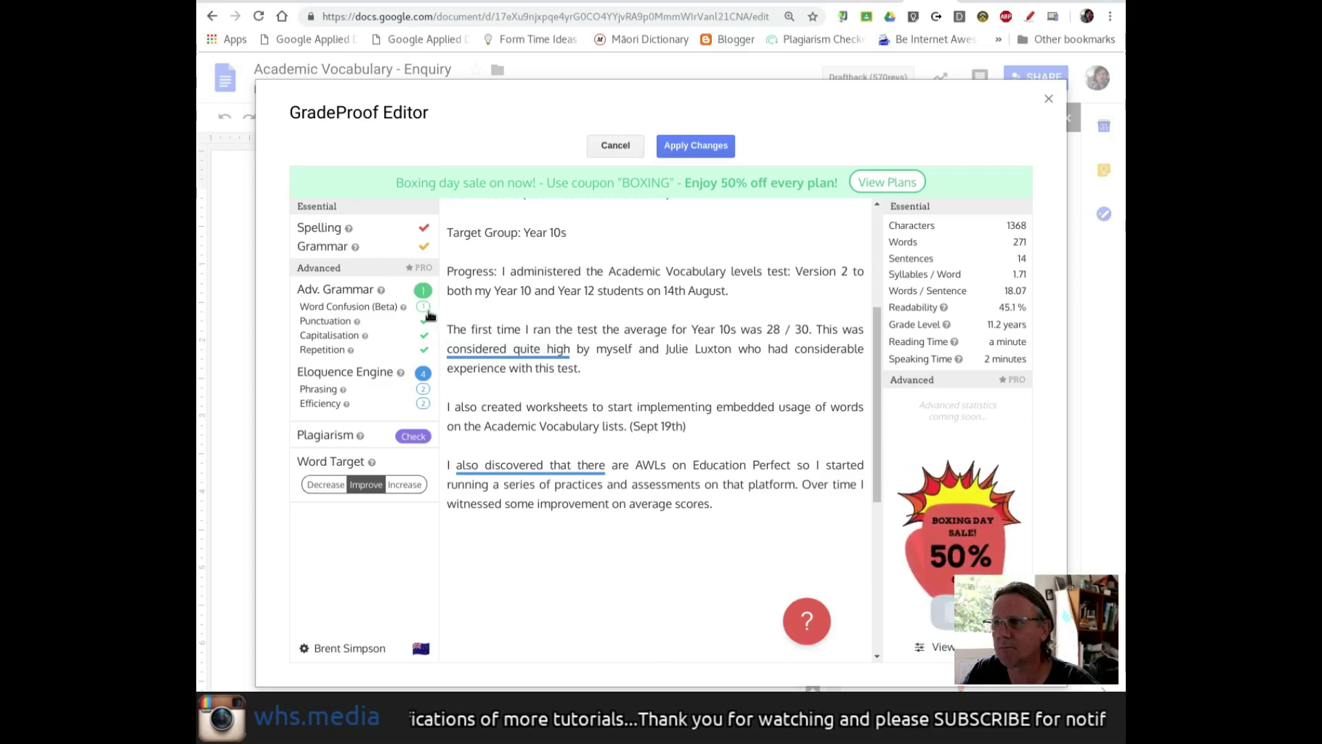
- Keep 'cite' as written by dismissing GradeProof's 'sight' suggestion
{"action": "scroll", "coordinate": [543, 348], "scroll_direction": "up", "scroll_amount": 5}
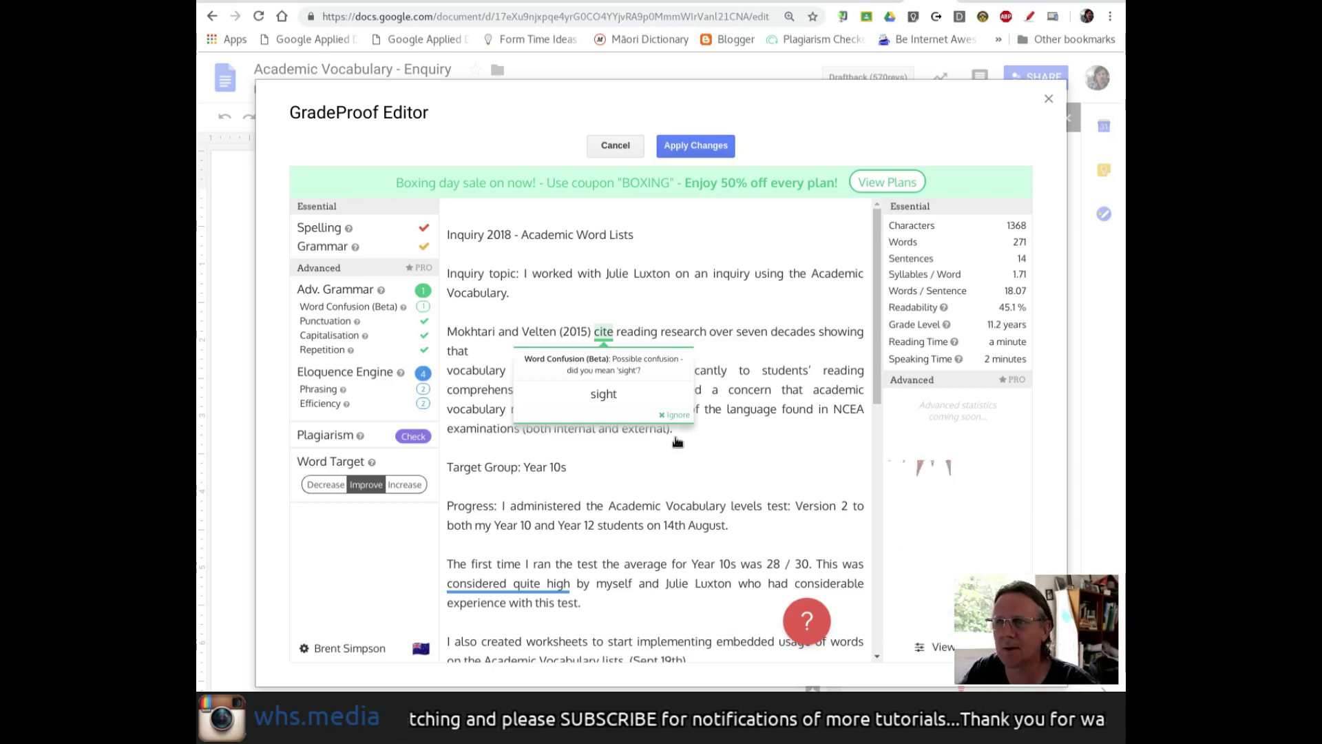
{"action": "left_click", "coordinate": [509, 583]}
{"action": "scroll", "coordinate": [690, 479], "scroll_direction": "down", "scroll_amount": 1}
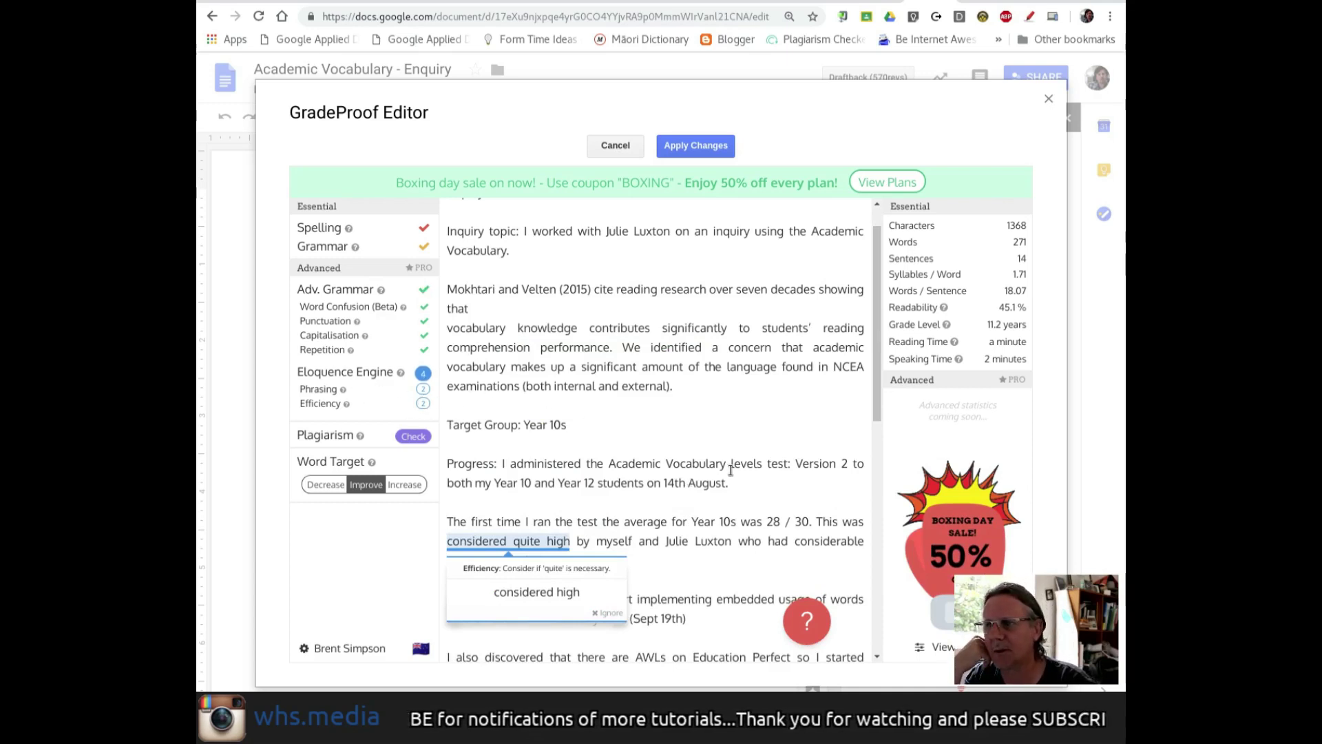
- Accept the Efficiency suggestions 'considered high' and 'also discovered there'
{"action": "scroll", "coordinate": [730, 471], "scroll_direction": "down", "scroll_amount": 1}
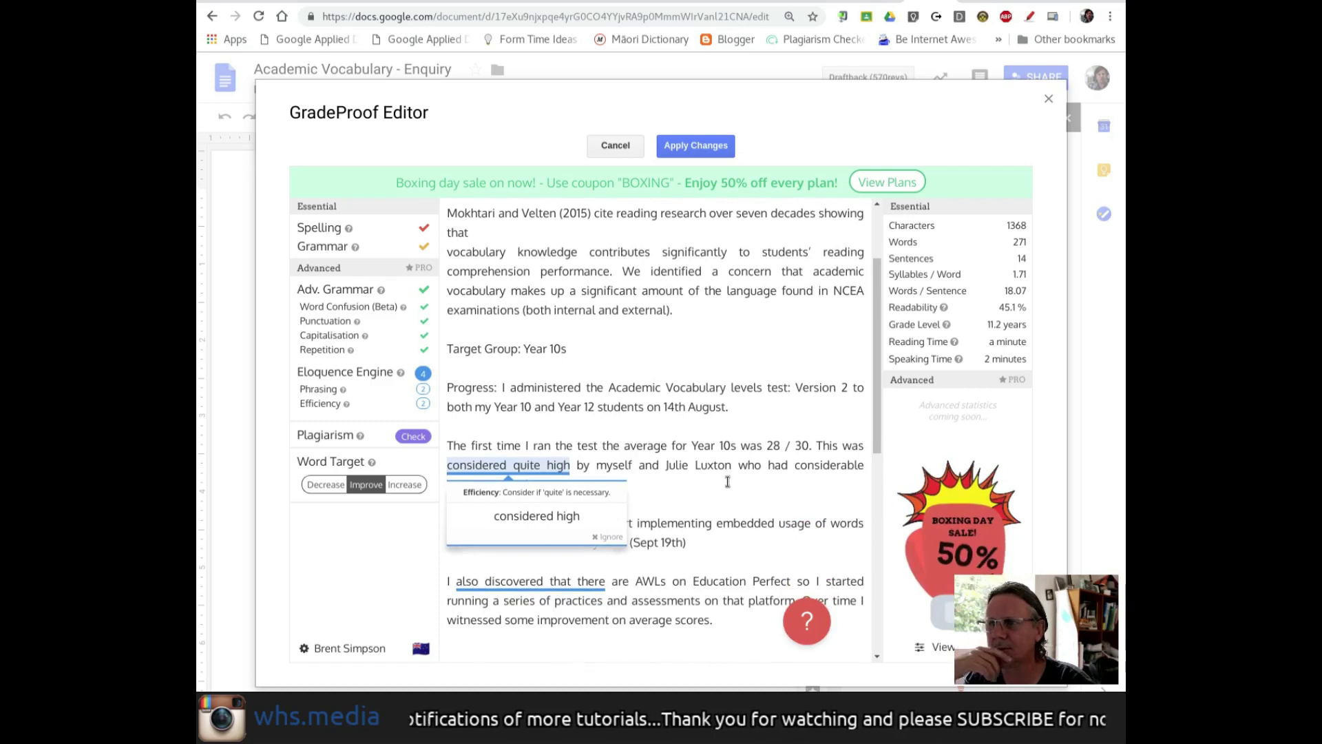
{"action": "scroll", "coordinate": [729, 475], "scroll_direction": "down", "scroll_amount": 1}
{"action": "scroll", "coordinate": [728, 484], "scroll_direction": "down", "scroll_amount": 1}
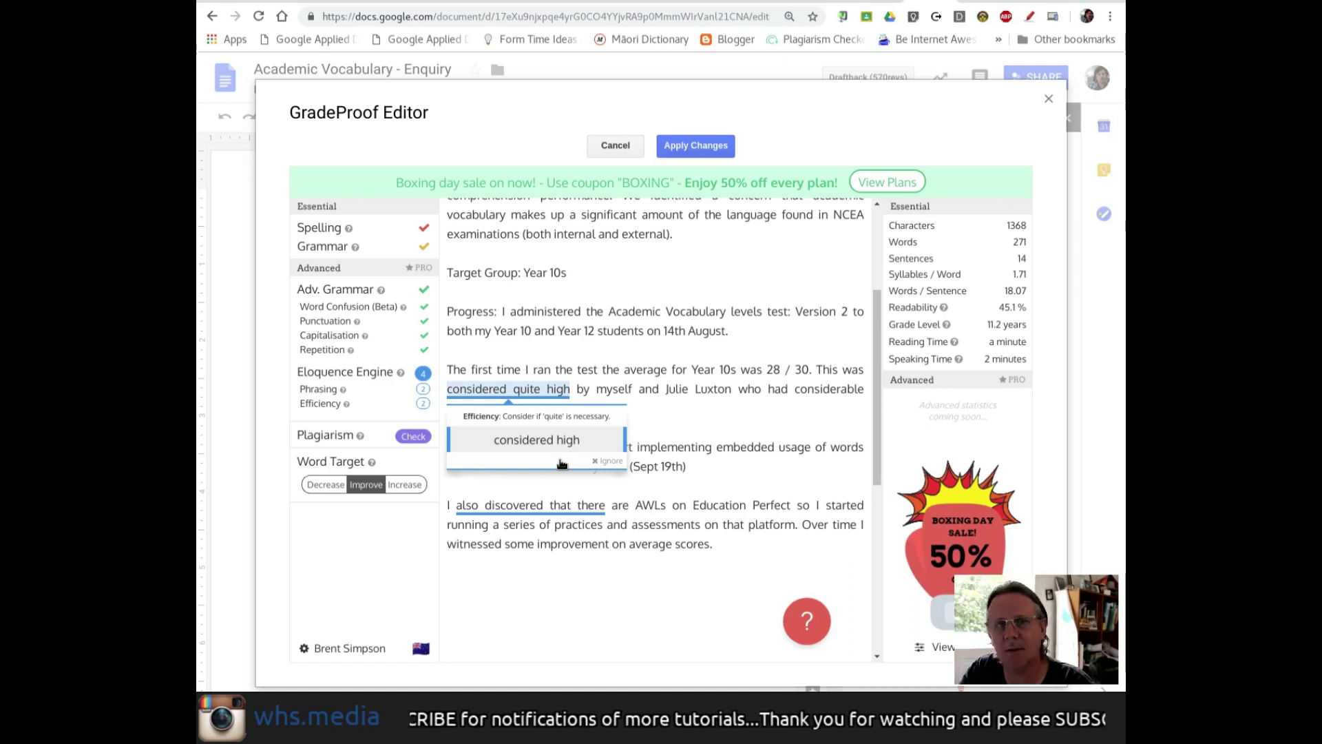
{"action": "left_click", "coordinate": [561, 461]}
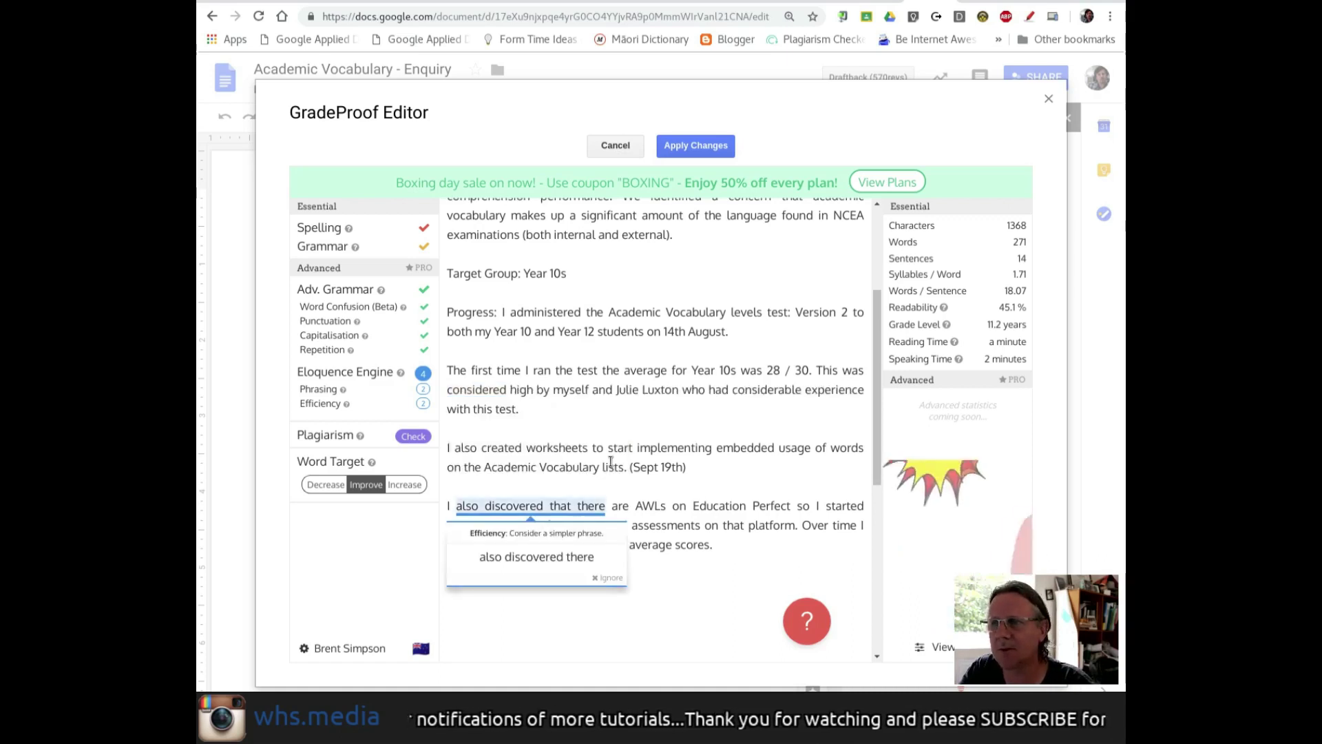
{"action": "scroll", "coordinate": [661, 496], "scroll_direction": "down", "scroll_amount": 1}
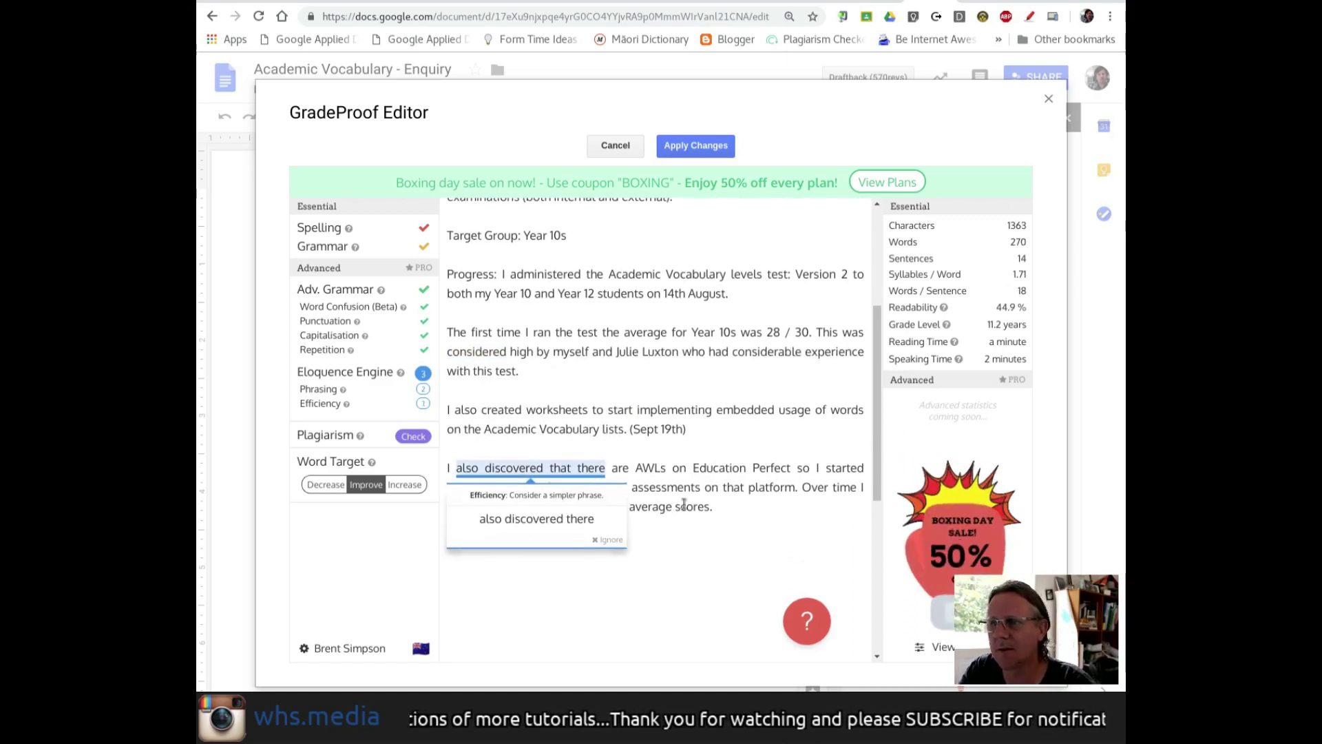
{"action": "scroll", "coordinate": [697, 497], "scroll_direction": "down", "scroll_amount": 2}
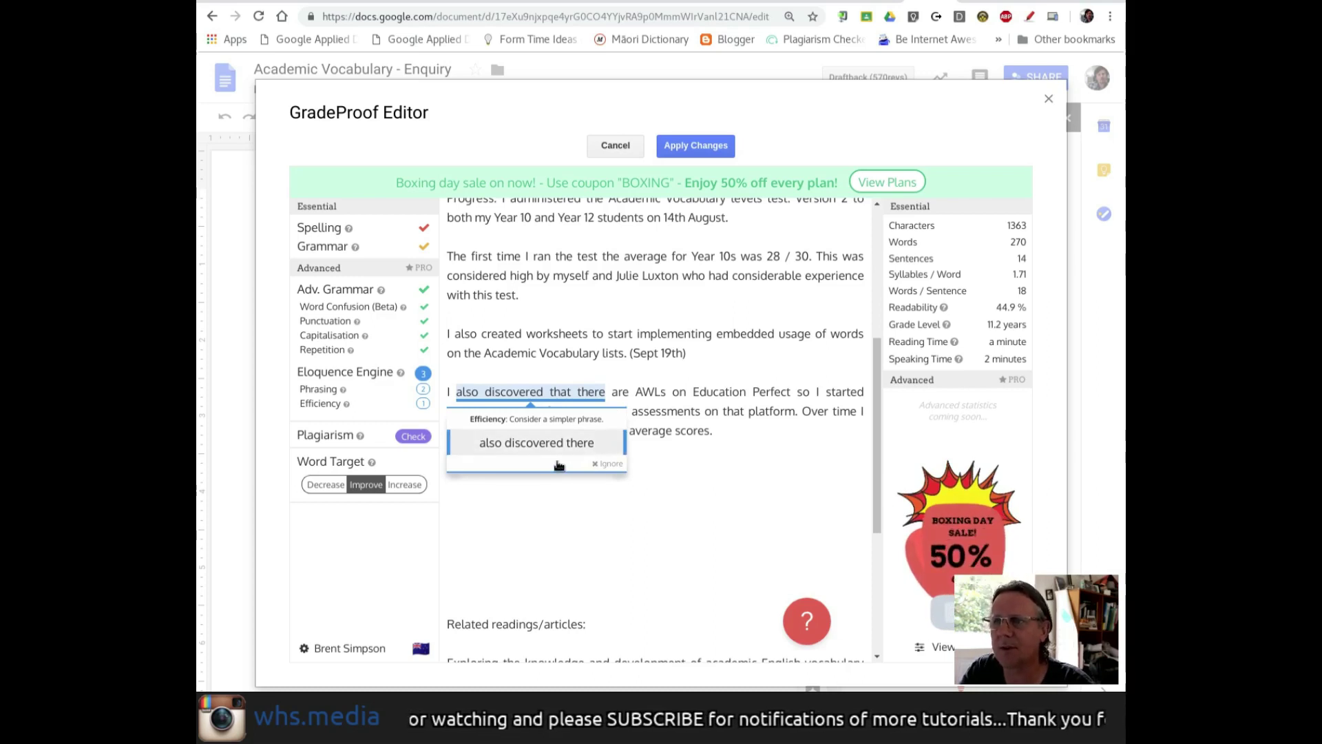
{"action": "left_click", "coordinate": [558, 464]}
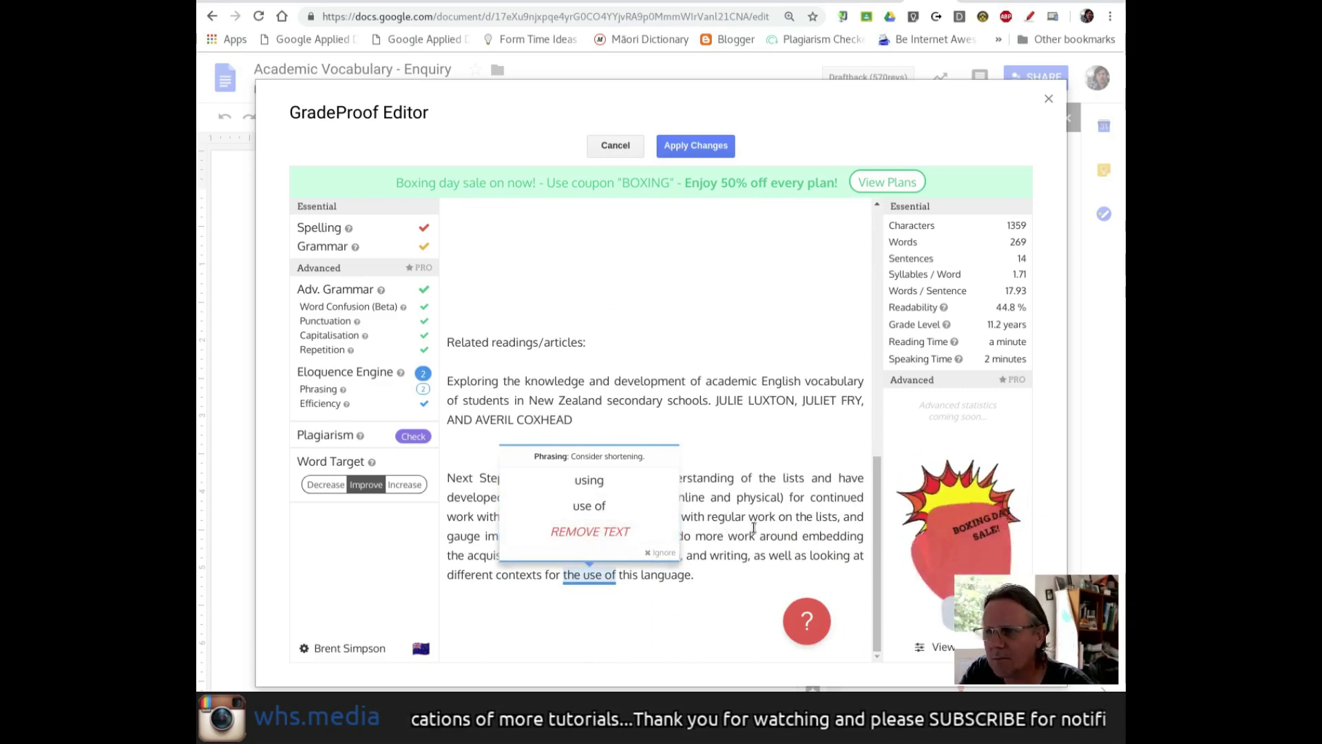
- Accept 'various' for 'a variety of' and 'using' for 'the use of', leaving no suggestions
{"action": "mouse_move", "coordinate": [554, 506]}
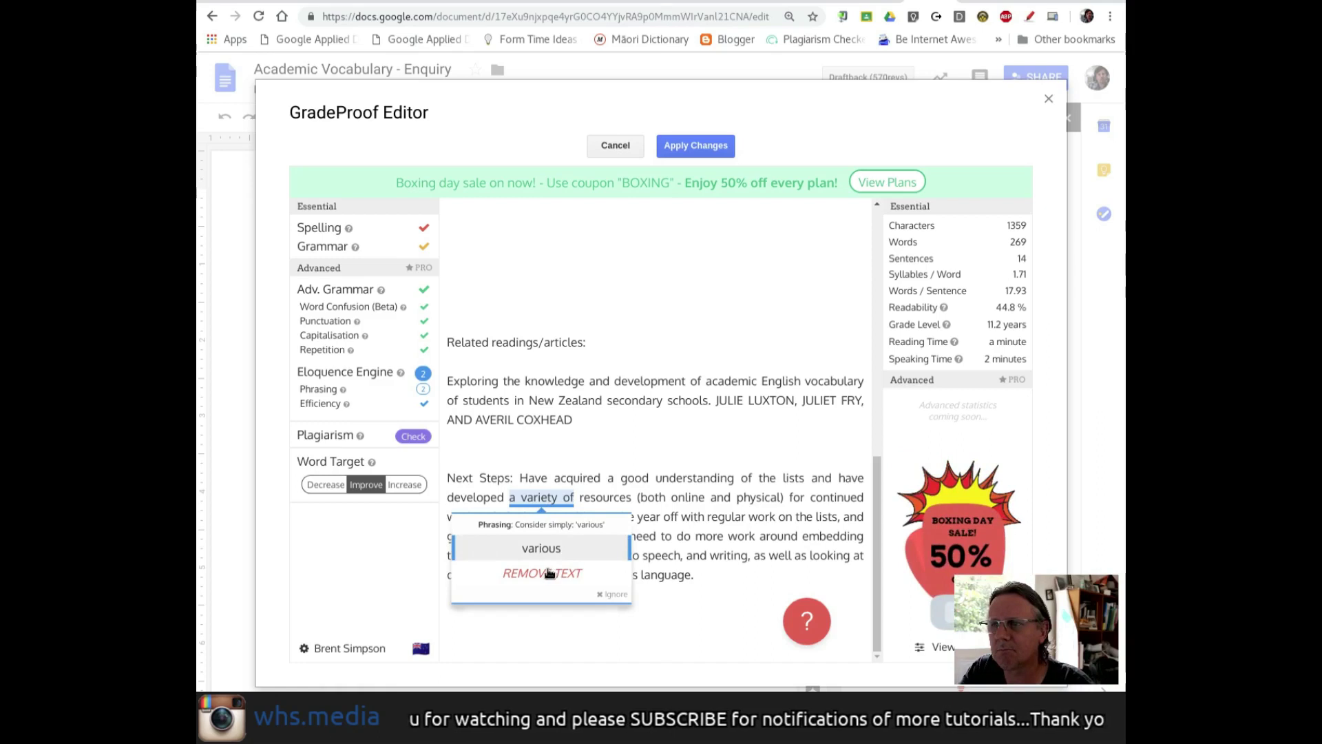
{"action": "left_click", "coordinate": [549, 574]}
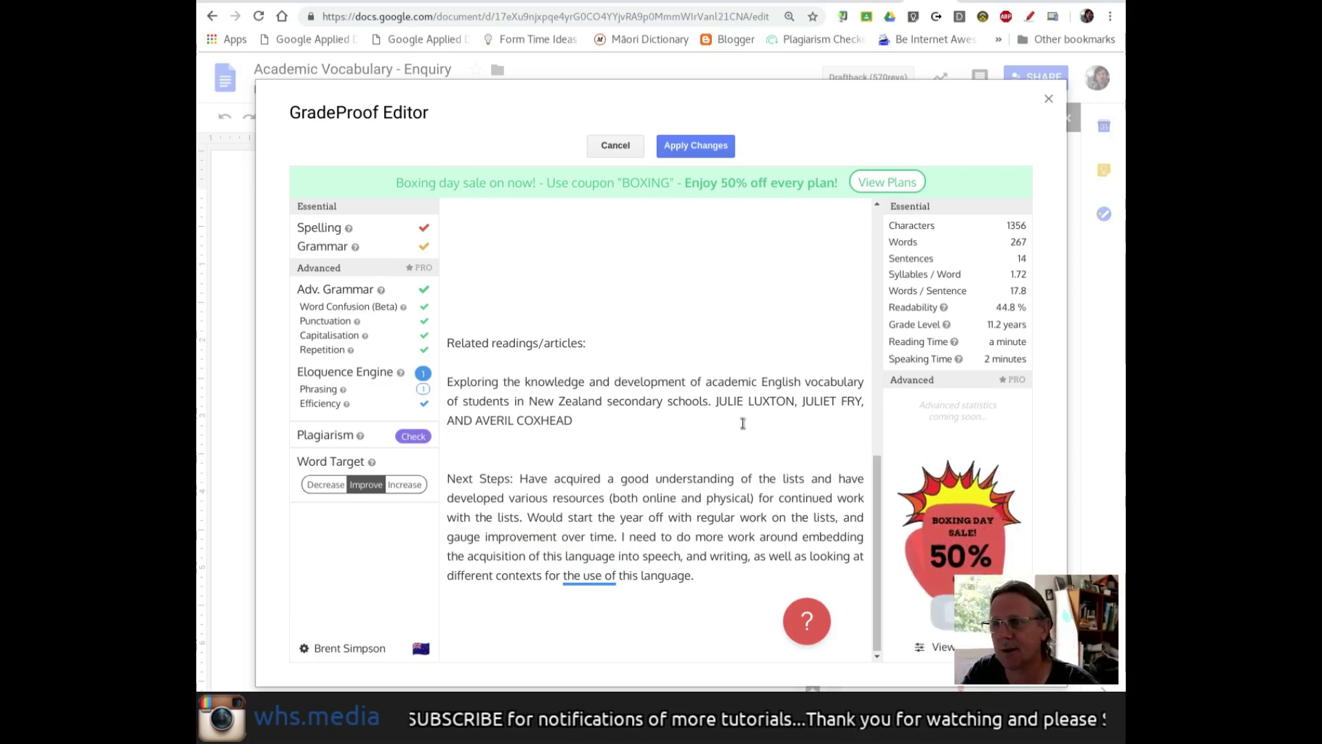
{"action": "left_click", "coordinate": [588, 599]}
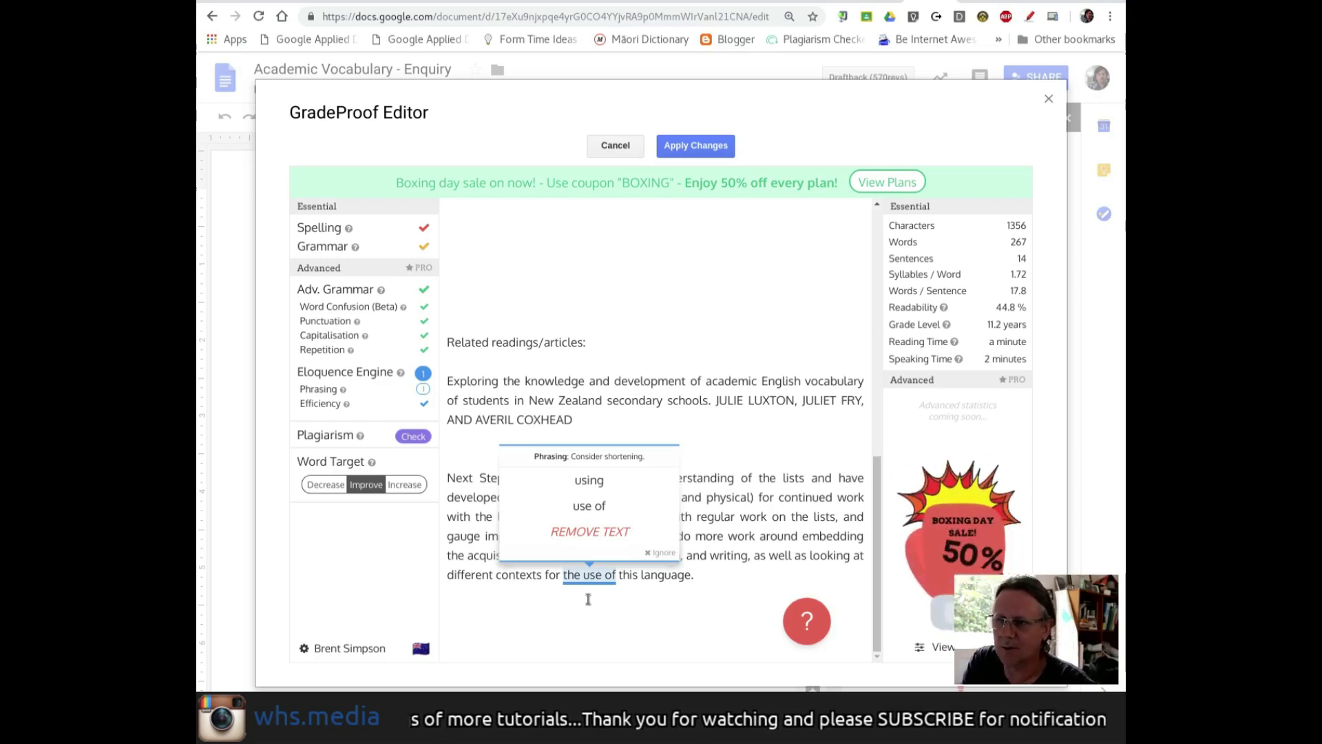
{"action": "left_click", "coordinate": [732, 562]}
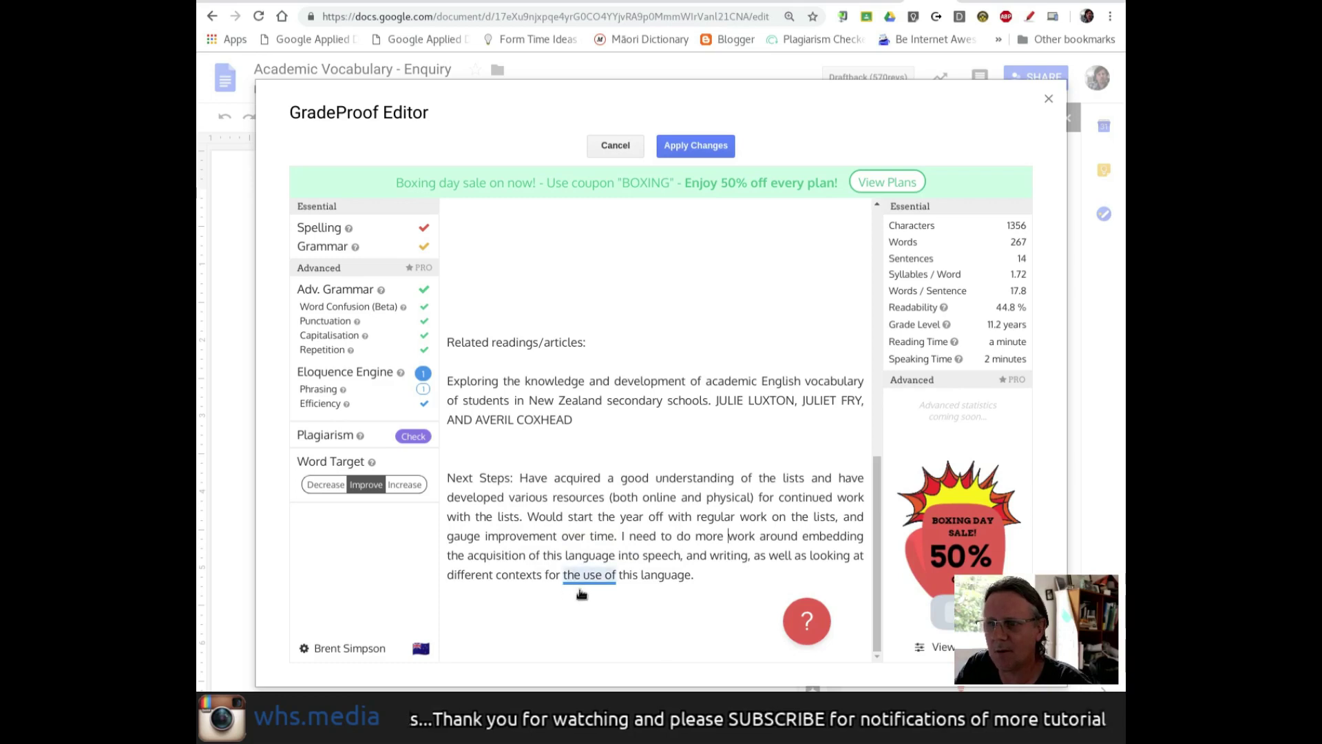
{"action": "left_click", "coordinate": [591, 596]}
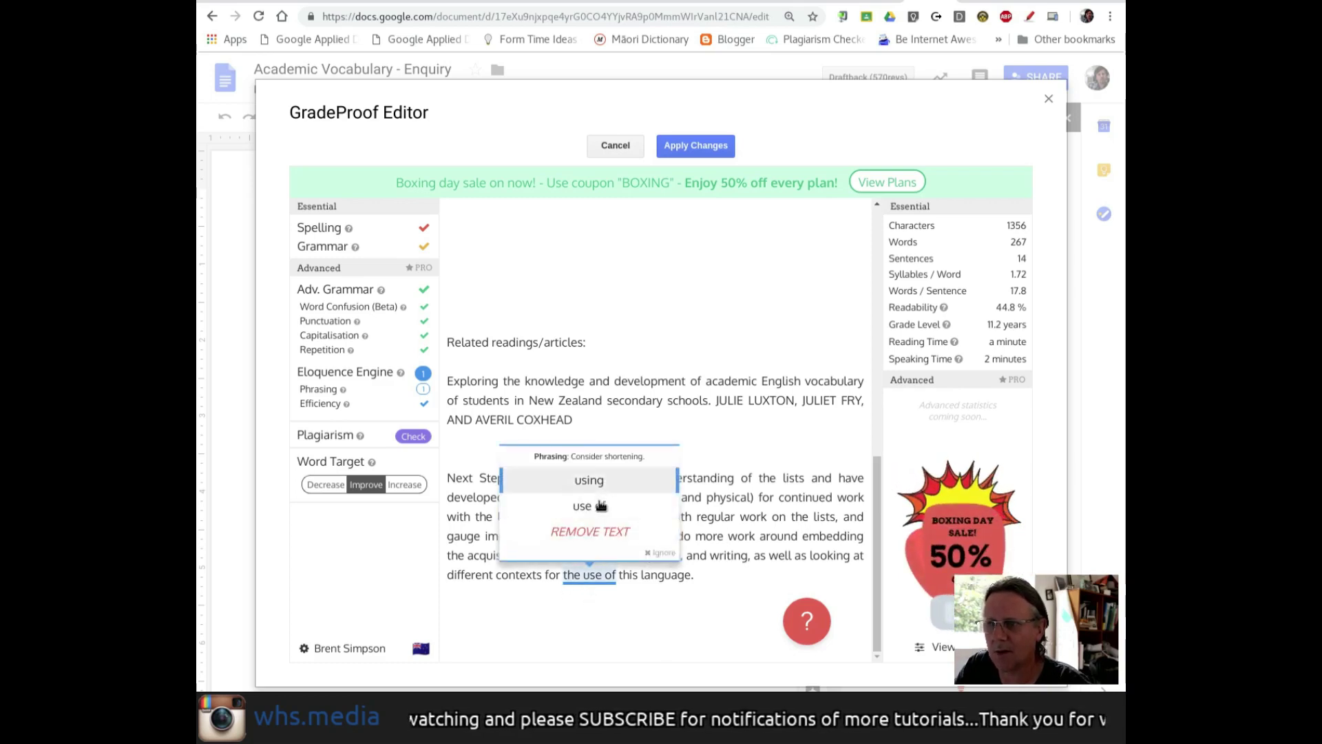
{"action": "left_click", "coordinate": [600, 484]}
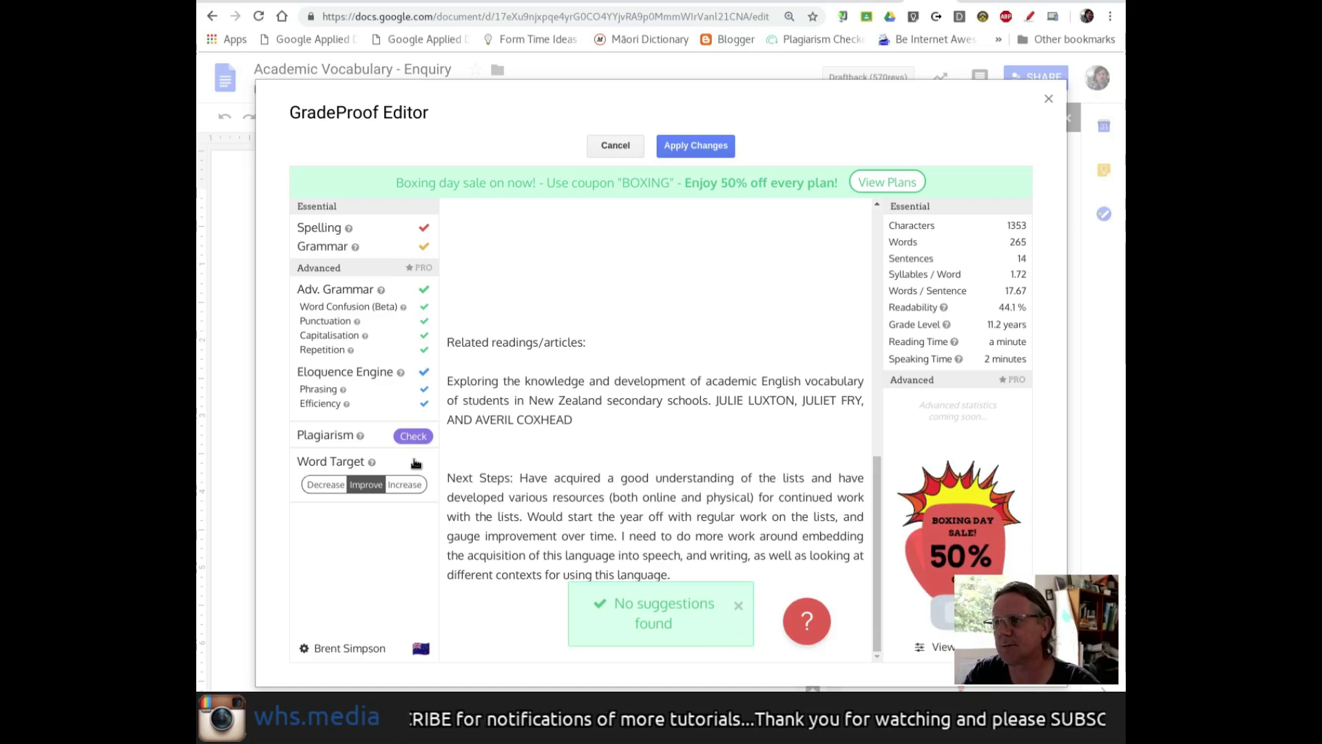
- Skip the Plagiarism Check and apply GradeProof's accepted corrections to 'Inquiry 2018 - Academic Word Lists'
{"action": "left_click", "coordinate": [414, 457]}
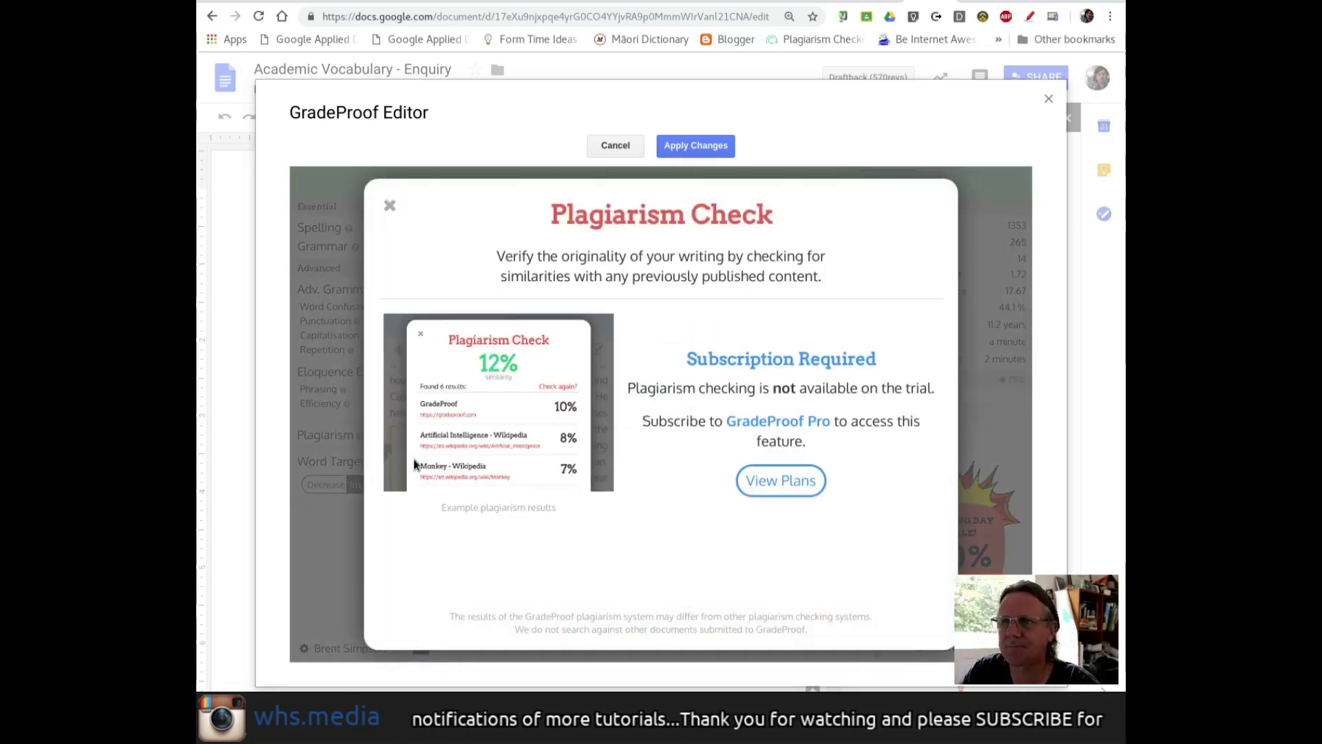
{"action": "left_click", "coordinate": [393, 227]}
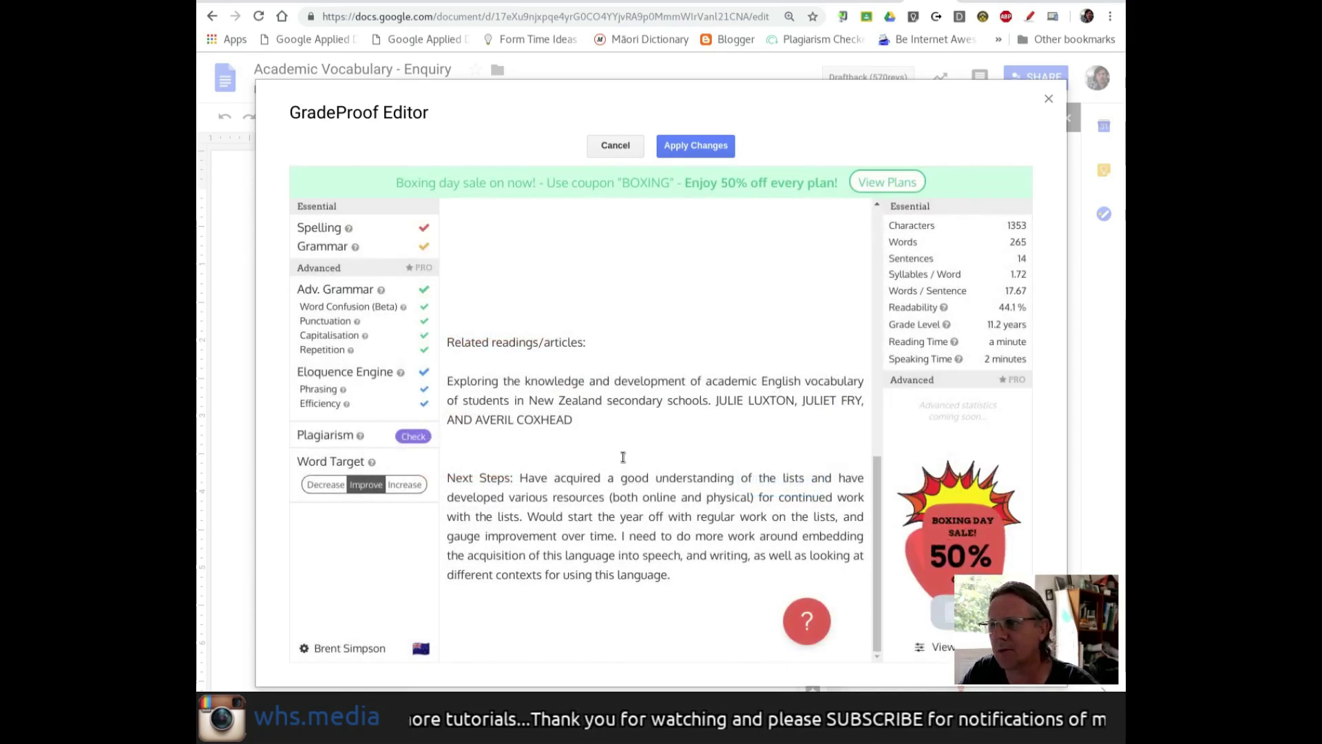
{"action": "scroll", "coordinate": [620, 501], "scroll_direction": "up", "scroll_amount": 10}
{"action": "left_click", "coordinate": [723, 147]}
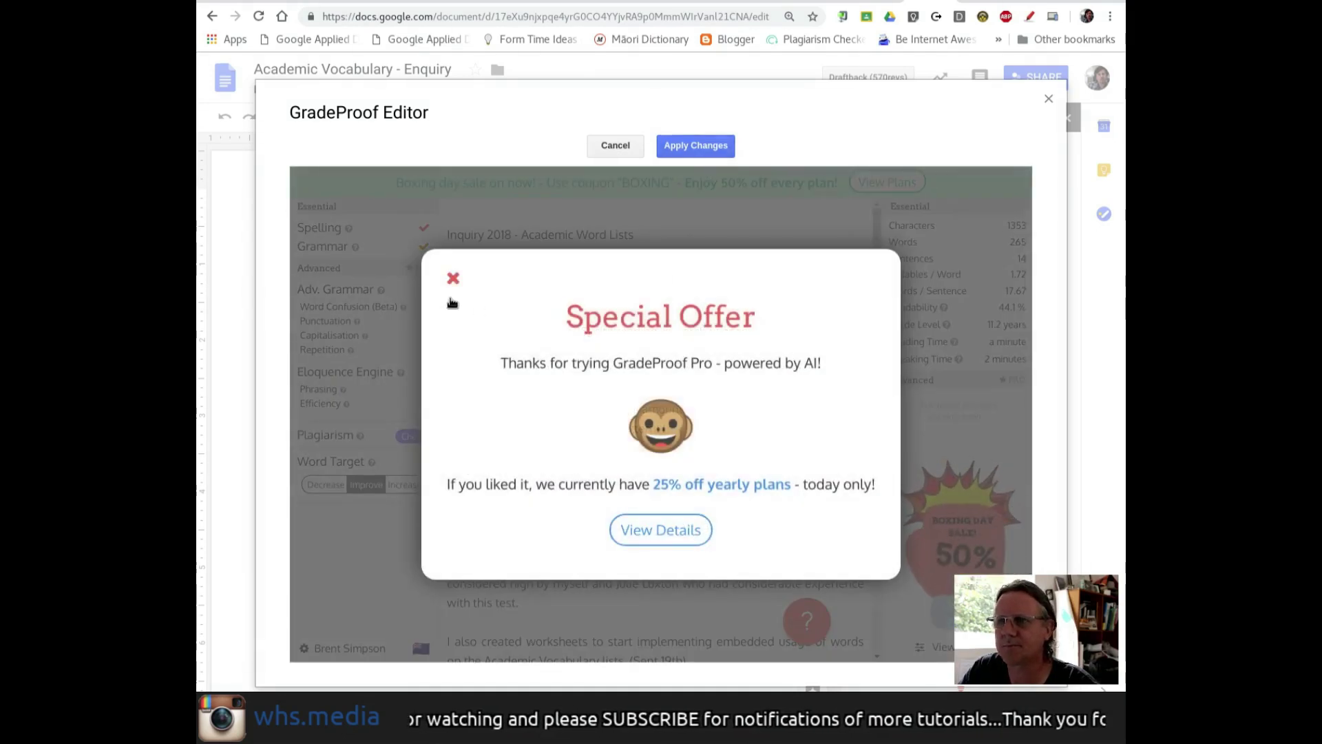
{"action": "left_click", "coordinate": [452, 300]}
{"action": "left_click", "coordinate": [697, 147]}
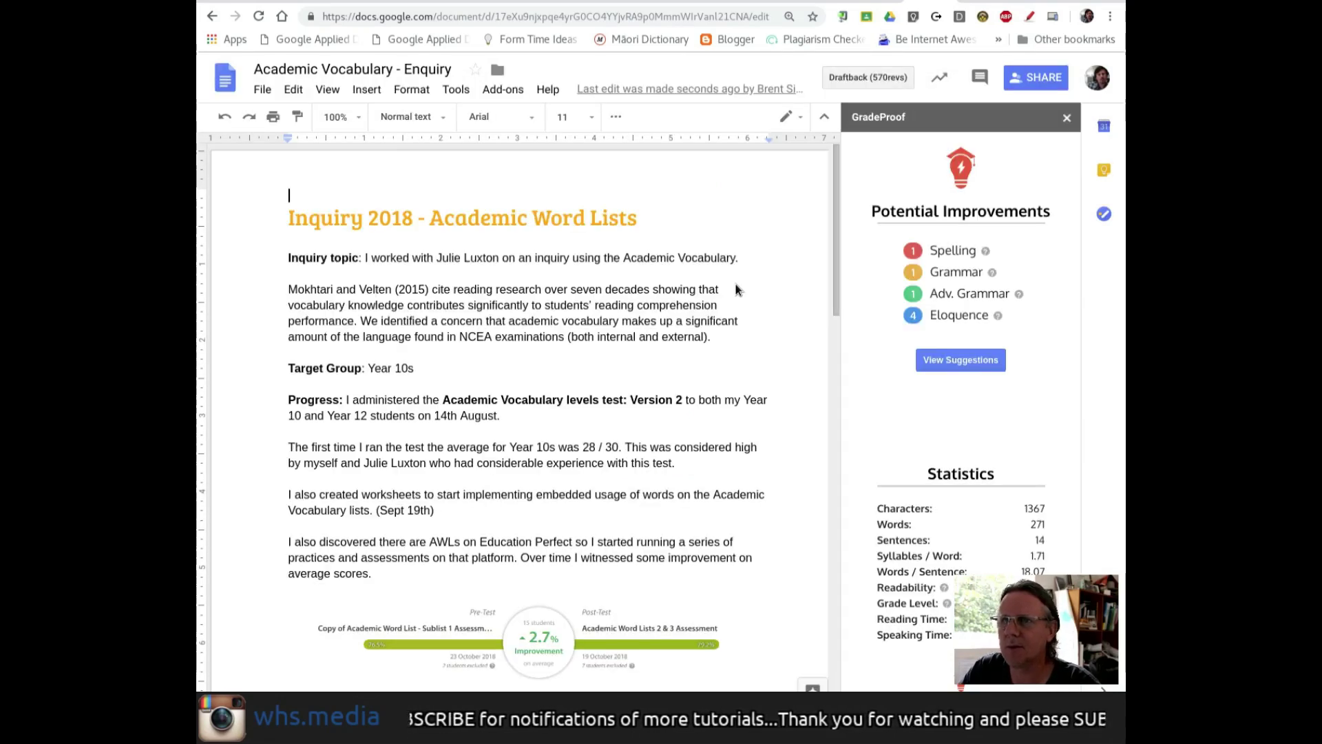
- Scroll through the corrected document down to its graphs and page 2
{"action": "scroll", "coordinate": [710, 364], "scroll_direction": "down", "scroll_amount": 4}
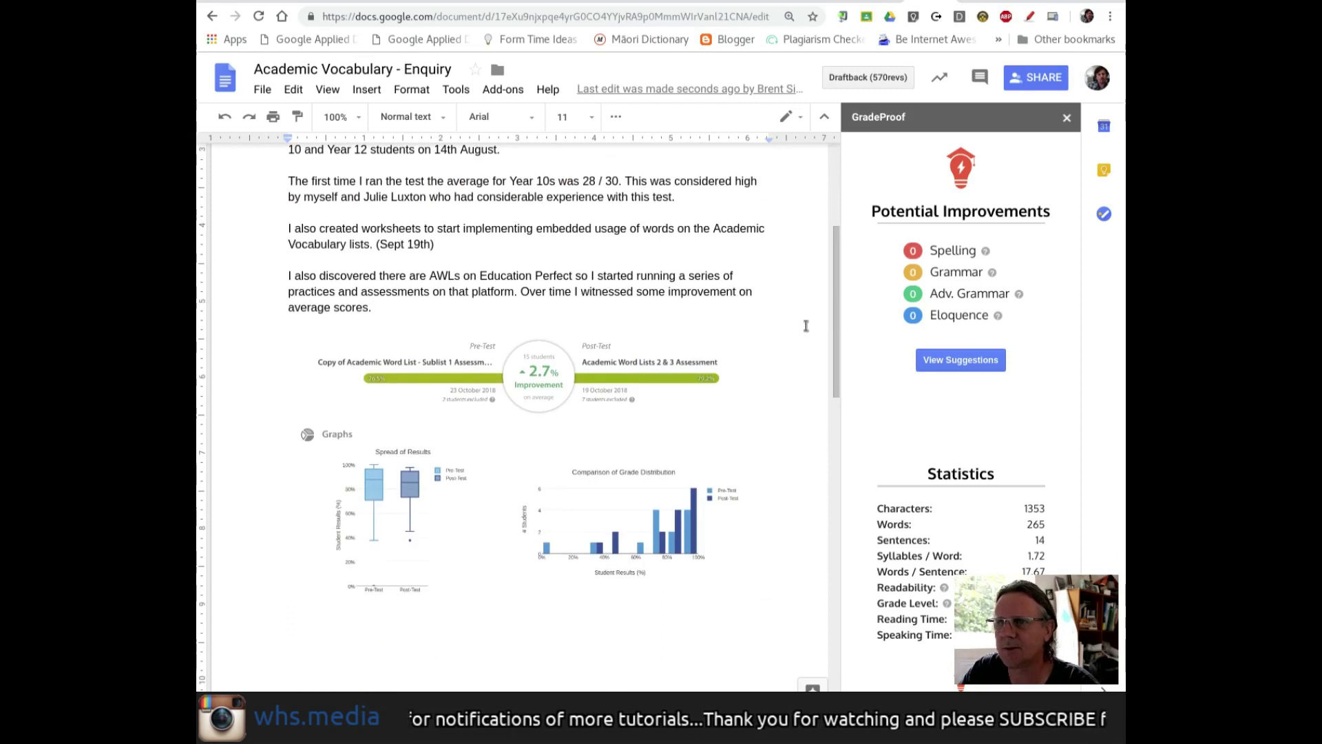
{"action": "left_click_drag", "start_coordinate": [834, 292], "coordinate": [829, 324]}
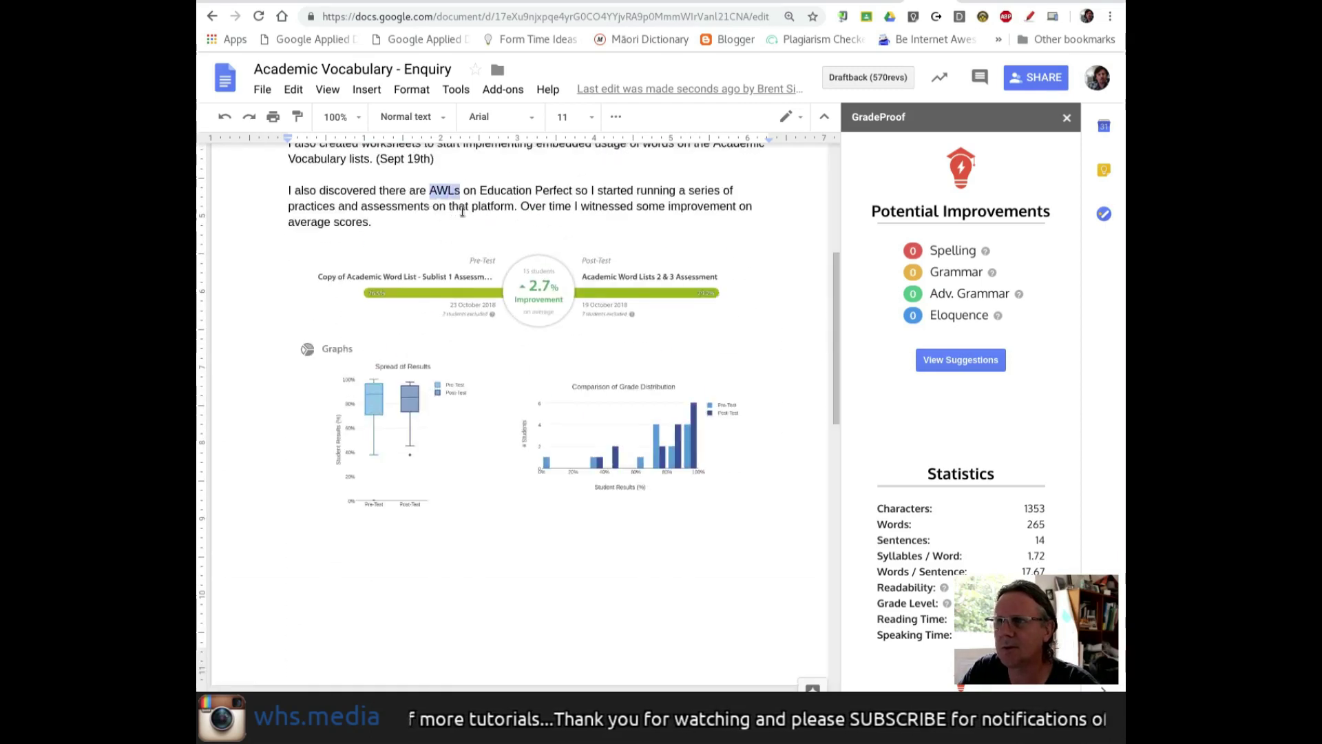
{"action": "left_click_drag", "start_coordinate": [833, 284], "coordinate": [847, 163]}
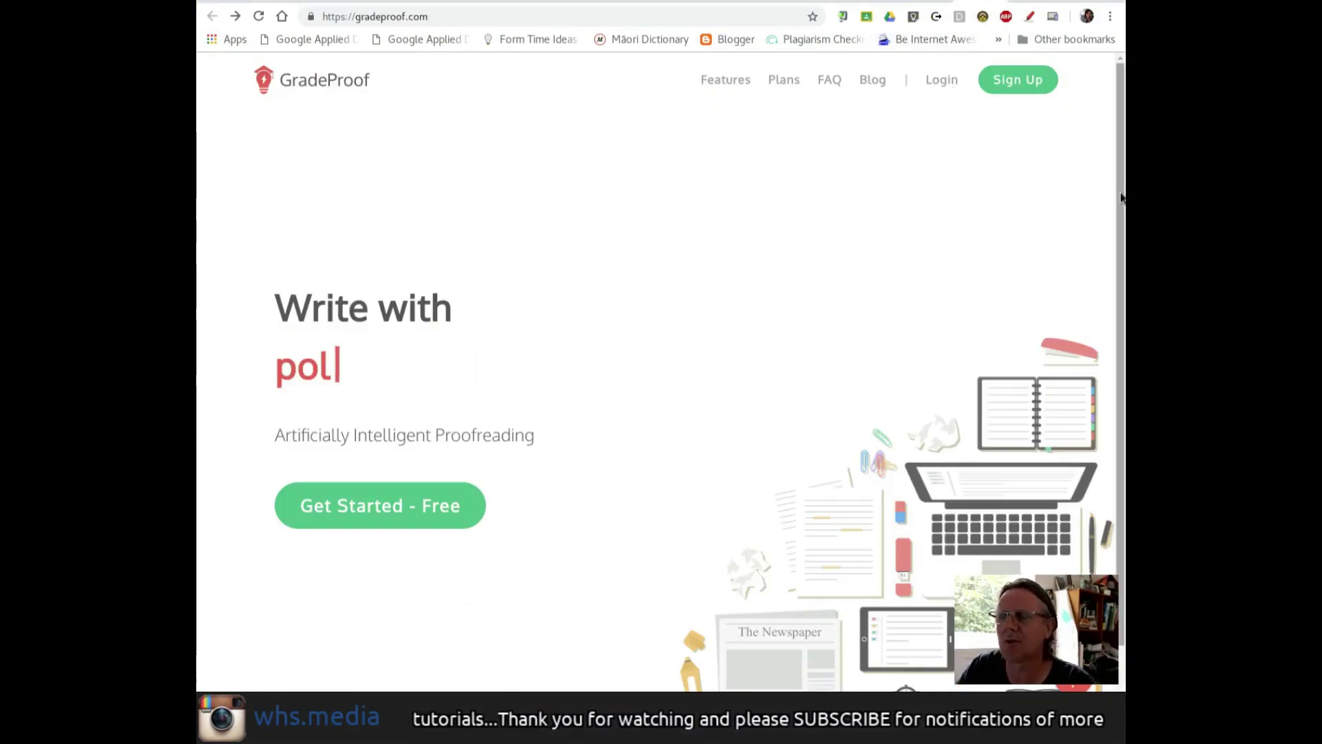
- Review GradeProof's Plans page comparing Free and Pro, with Pro from $10 per month
{"action": "left_click", "coordinate": [780, 96]}
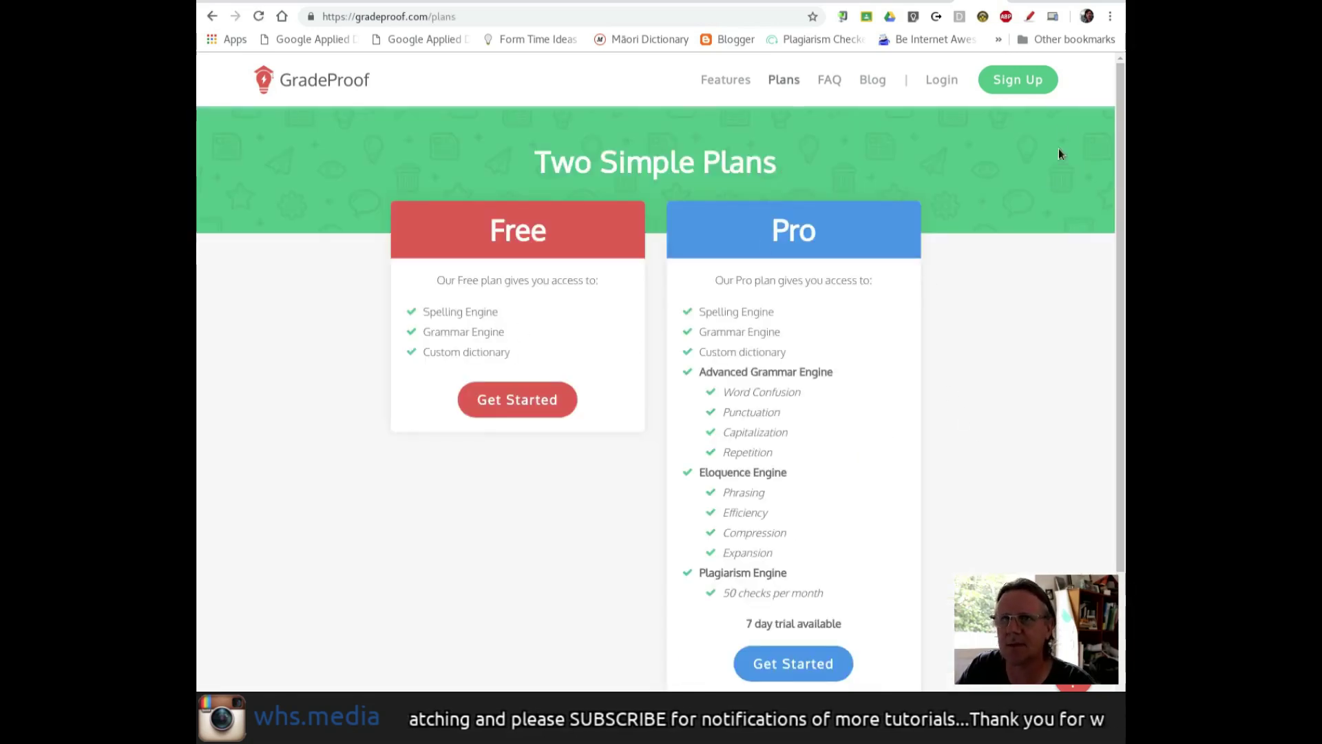
{"action": "left_click", "coordinate": [1029, 16]}
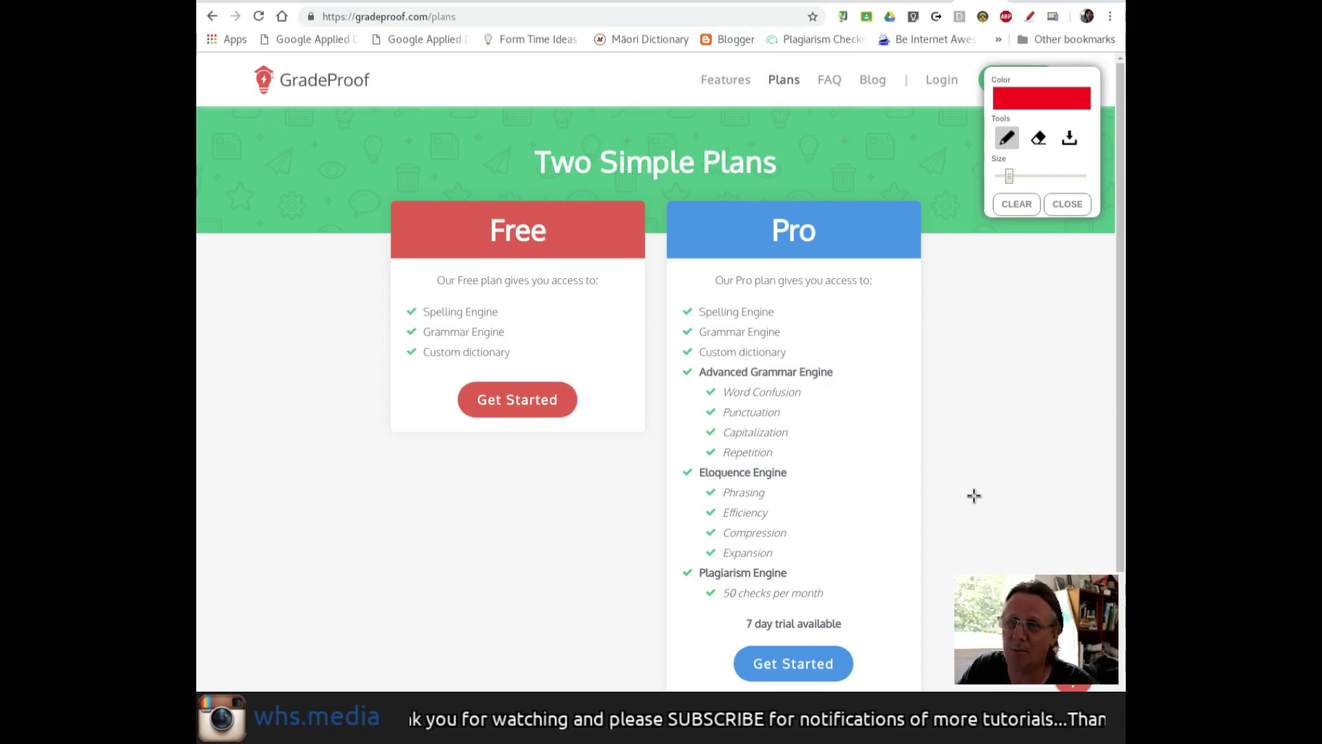
{"action": "left_click", "coordinate": [1067, 204]}
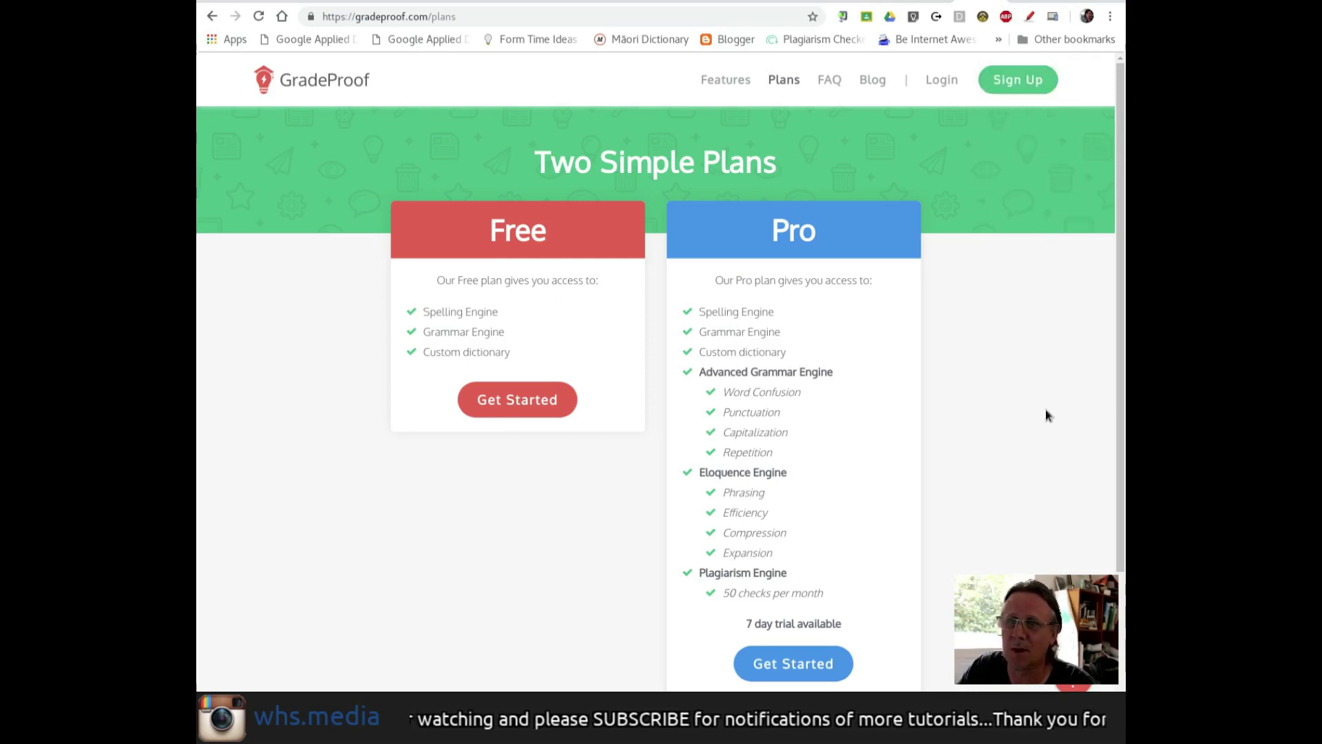
{"action": "scroll", "coordinate": [1045, 417], "scroll_direction": "down", "scroll_amount": 3}
{"action": "scroll", "coordinate": [1005, 482], "scroll_direction": "down", "scroll_amount": 1}
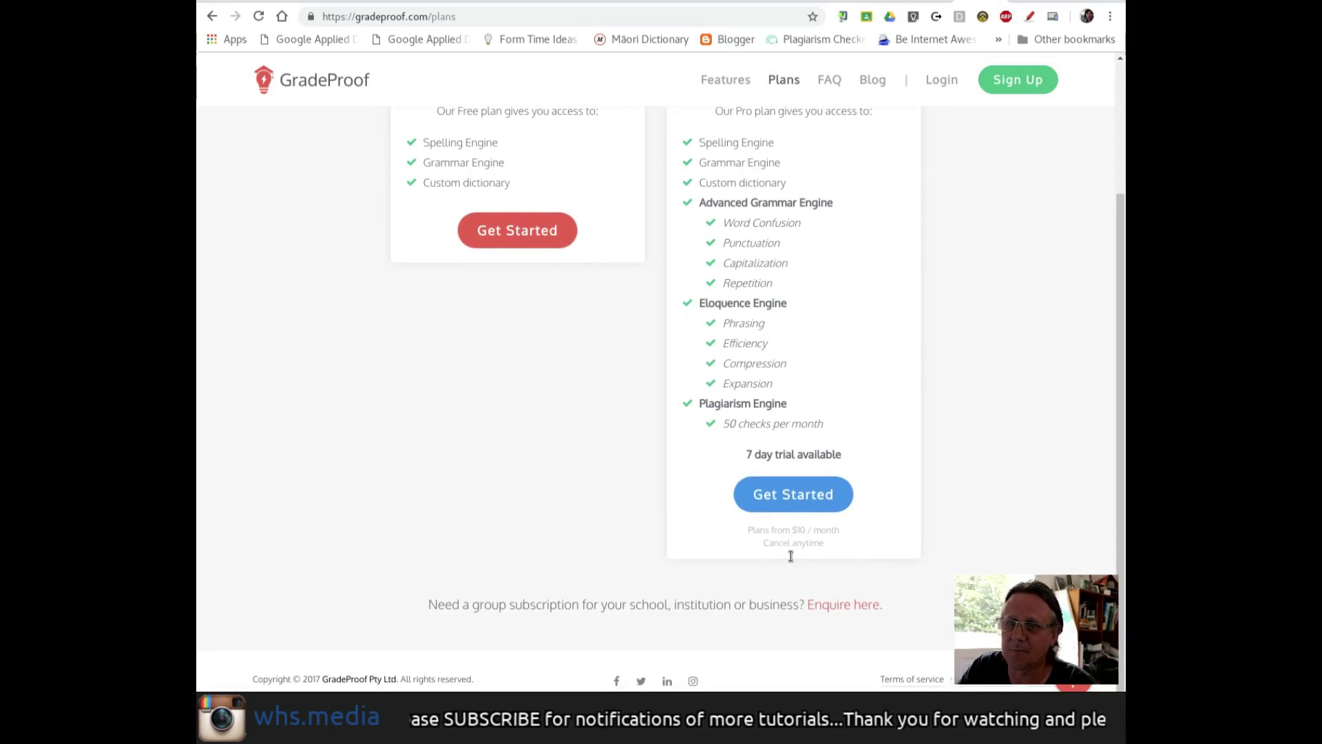
{"action": "scroll", "coordinate": [1019, 506], "scroll_direction": "up", "scroll_amount": 3}
{"action": "scroll", "coordinate": [1019, 506], "scroll_direction": "down", "scroll_amount": 3}
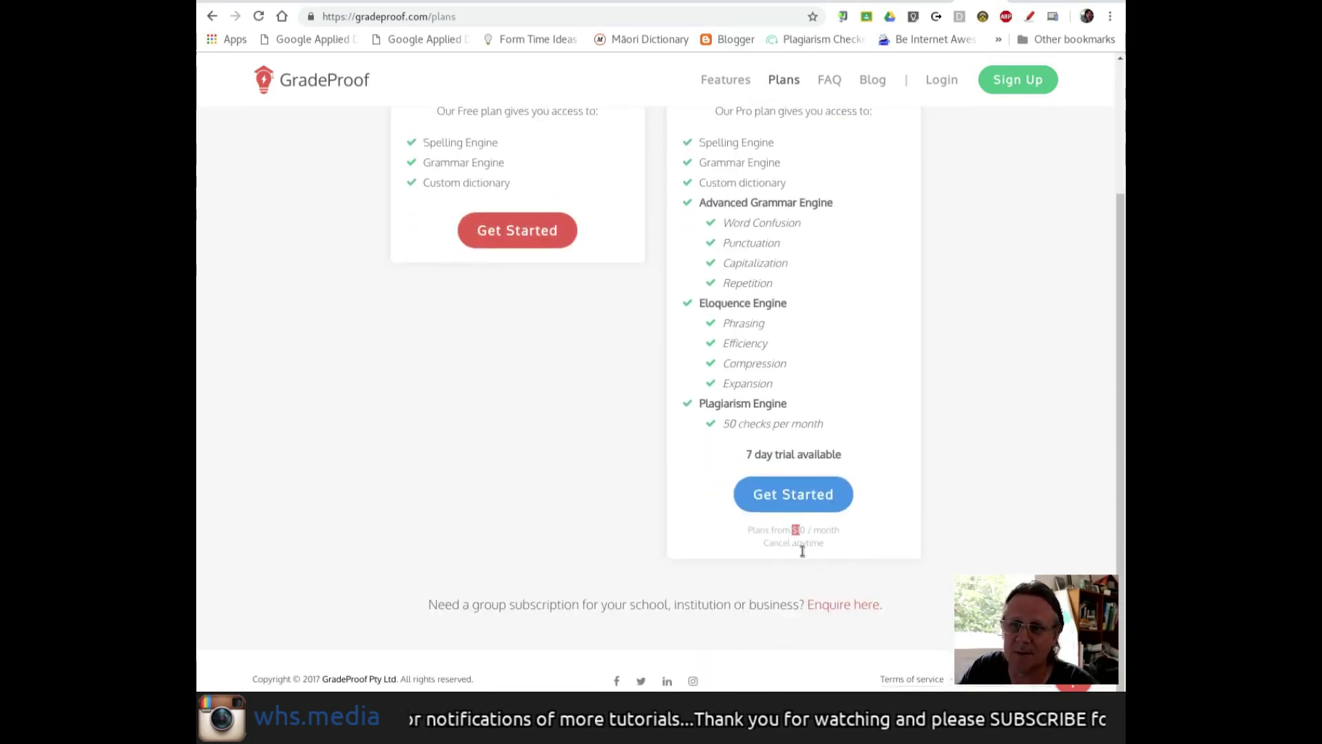
{"action": "left_click", "coordinate": [1002, 535]}
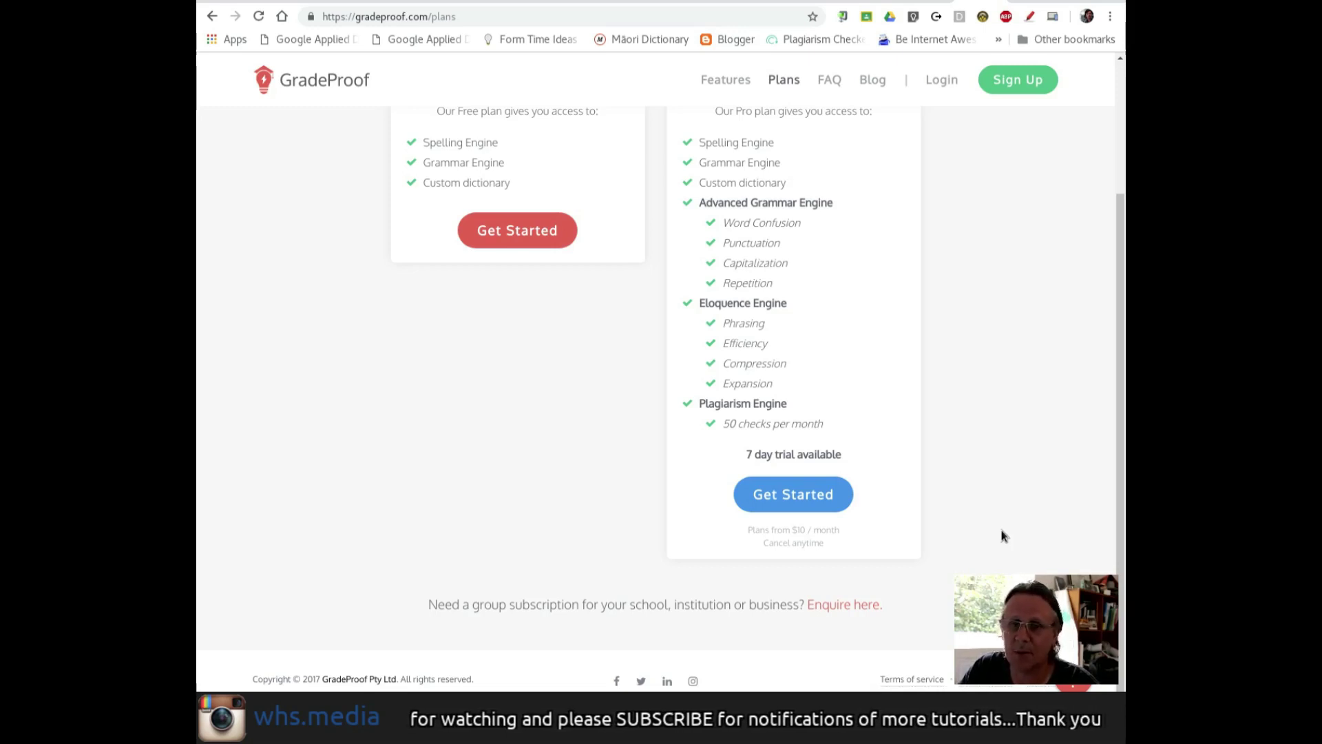
{"action": "scroll", "coordinate": [1001, 536], "scroll_direction": "up", "scroll_amount": 5}
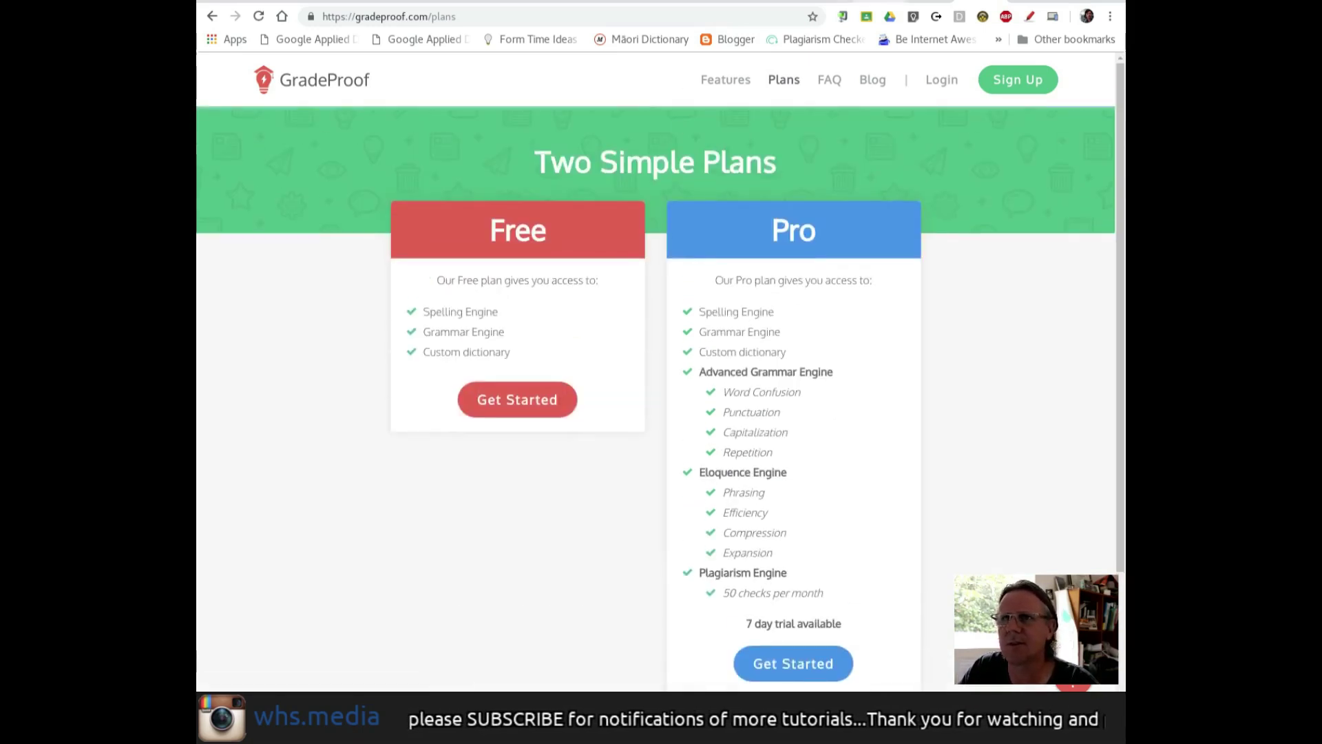
- Return to the 'Academic Vocabulary - Enquiry' document, where the GradeProof sidebar shows zero improvements
{"action": "left_click", "coordinate": [929, 1]}
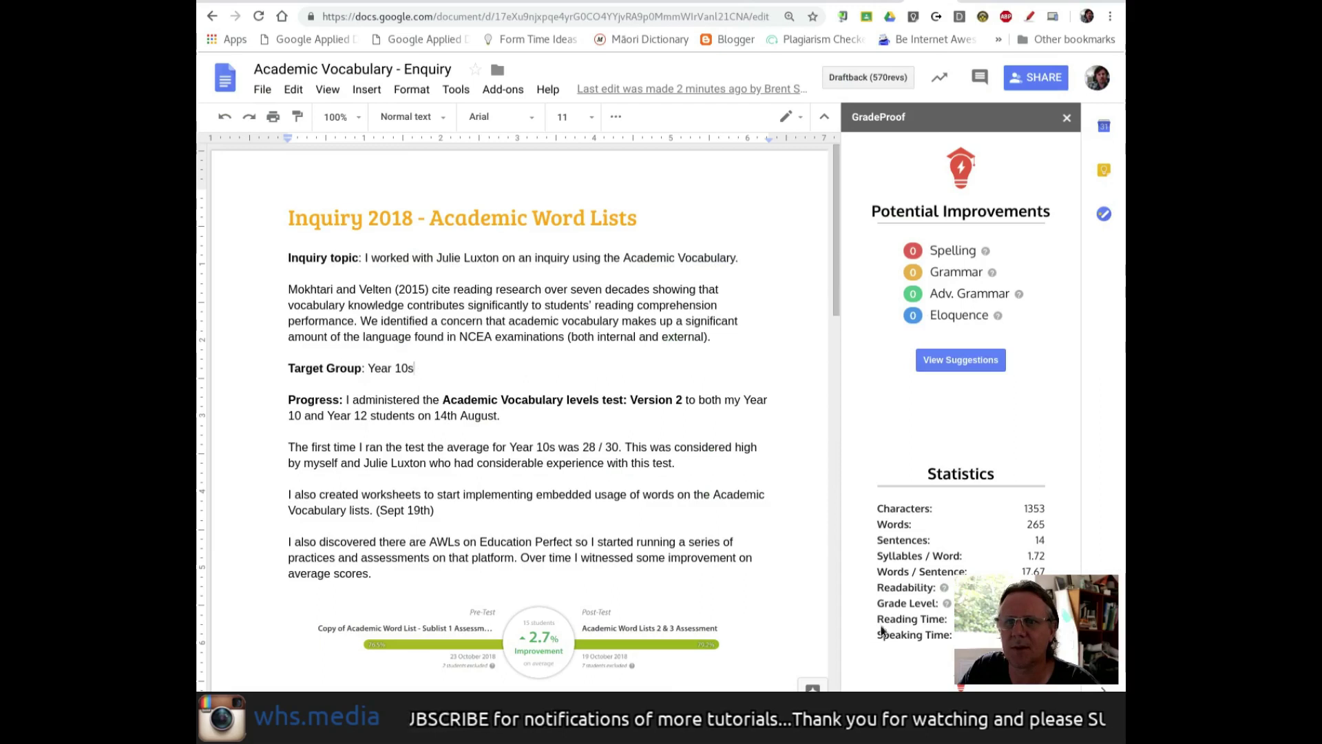